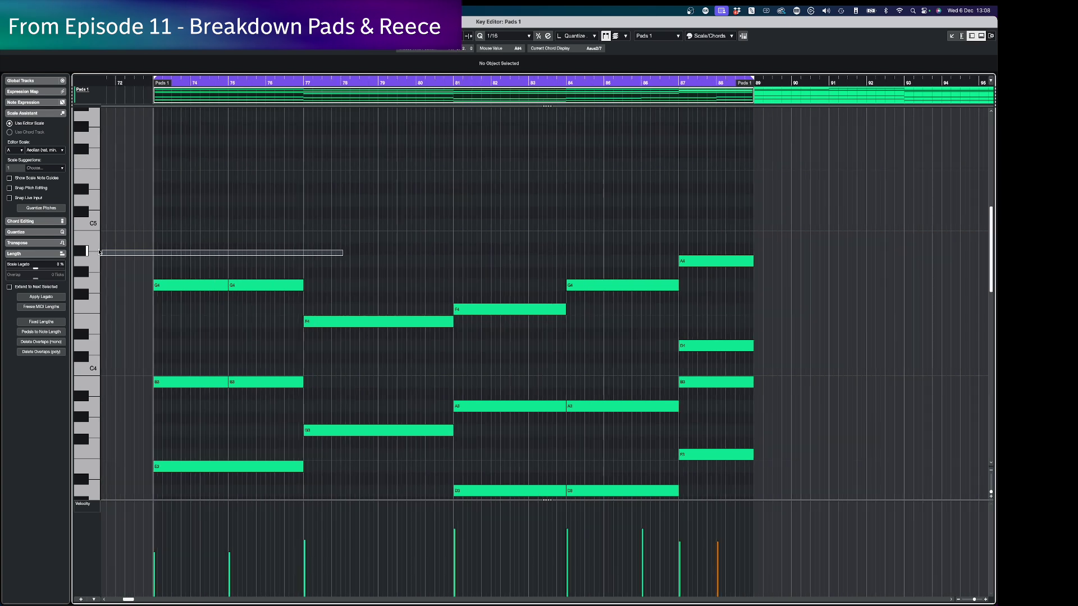
Try a higher voicing with the bar 87 D4 note raised to D5 and B4 notes added at bars 73 and 75.
left_click_drag(723, 350, 722, 203)
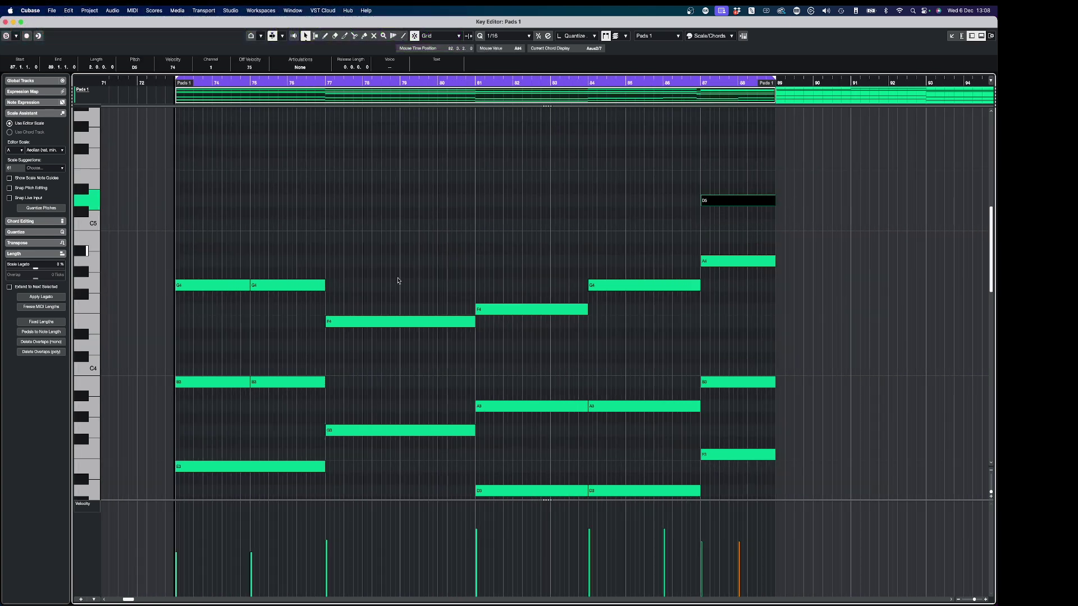
left_click_drag(269, 255, 217, 239)
left_click_drag(679, 154, 818, 227)
left_click_drag(329, 184, 235, 254)
left_click_drag(820, 170, 736, 215)
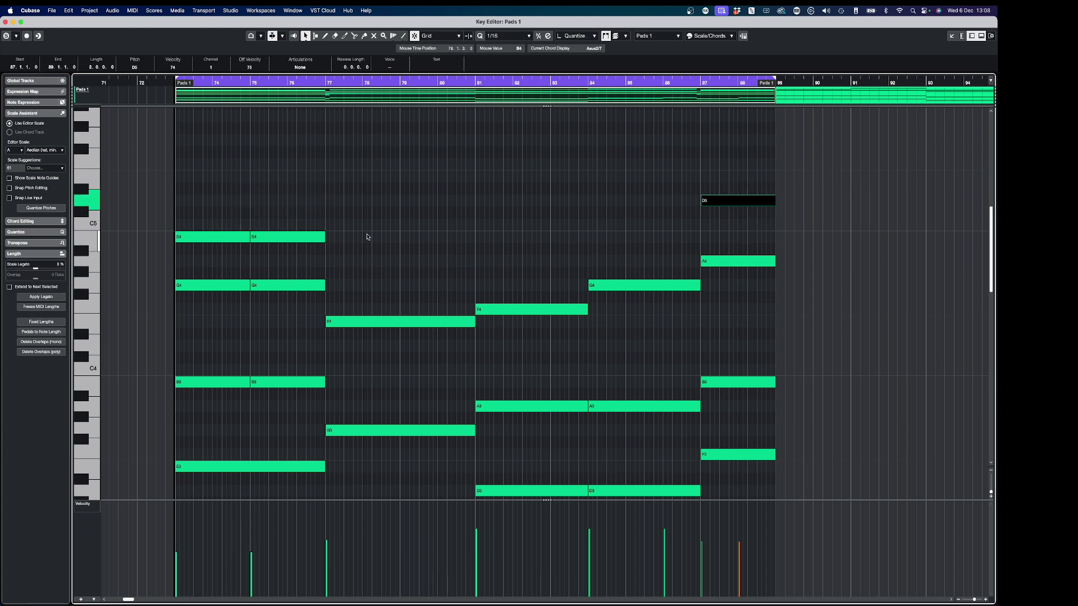
left_click_drag(354, 222, 235, 247)
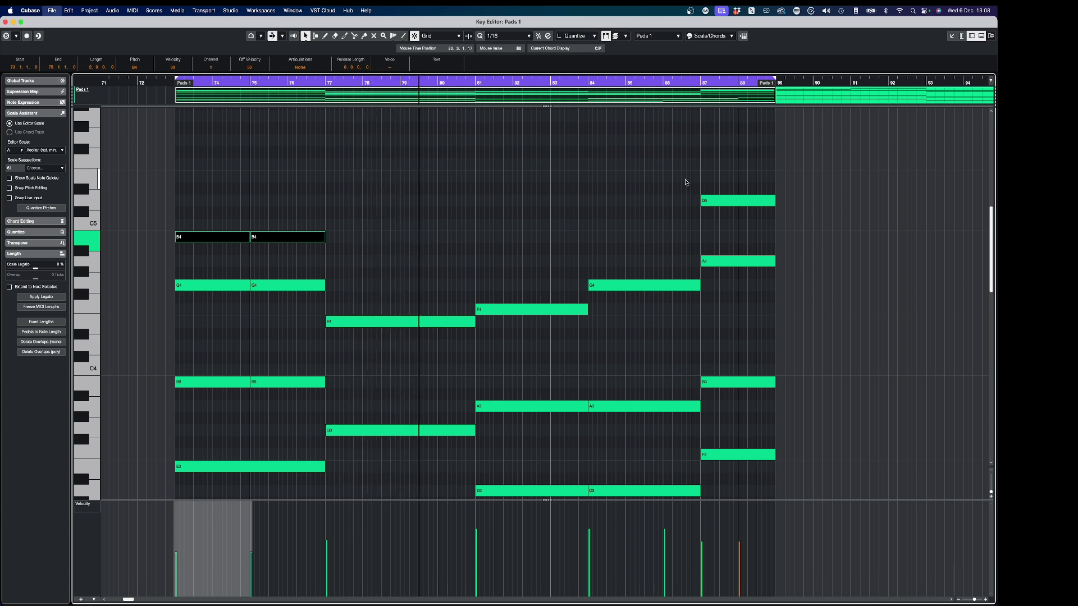
Play the pad part from bar 84 and examine its chord voicings from the bass notes up to the highest notes.
left_click(589, 86)
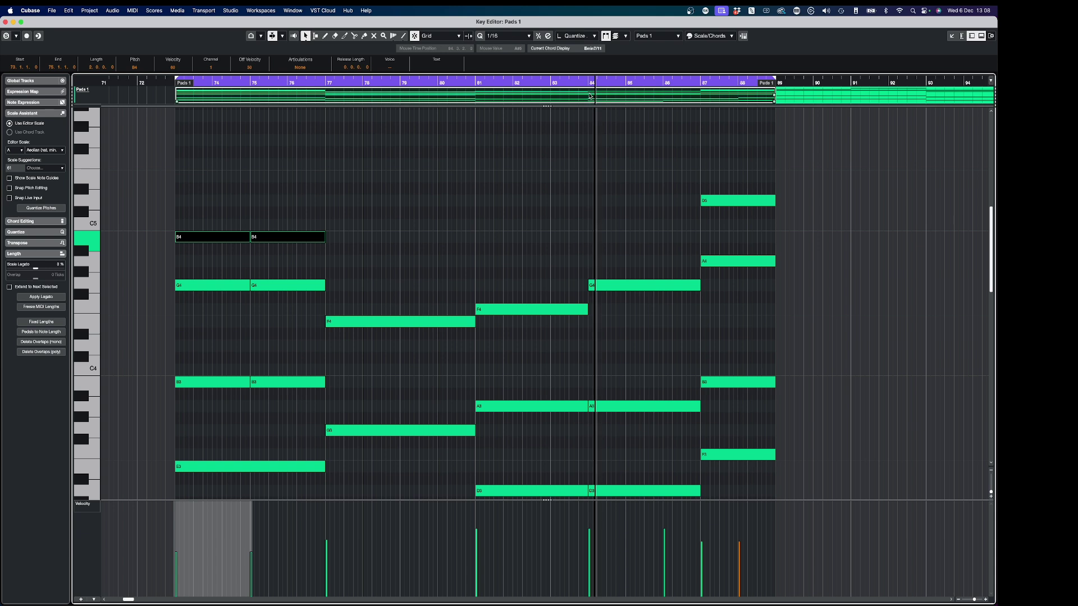
scroll(645, 224, "down", 8)
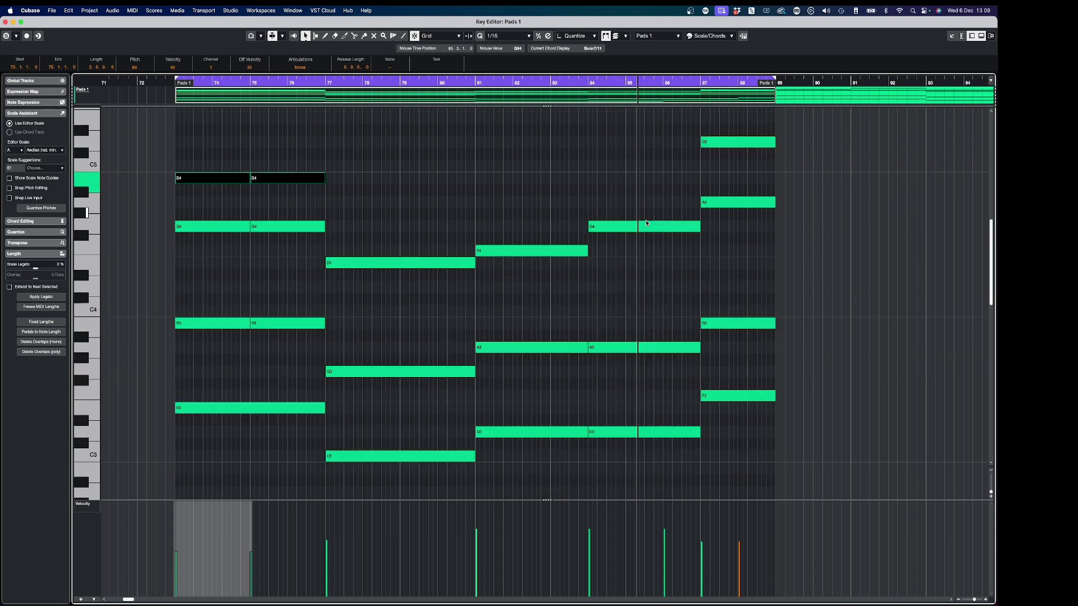
scroll(648, 227, "down", 3)
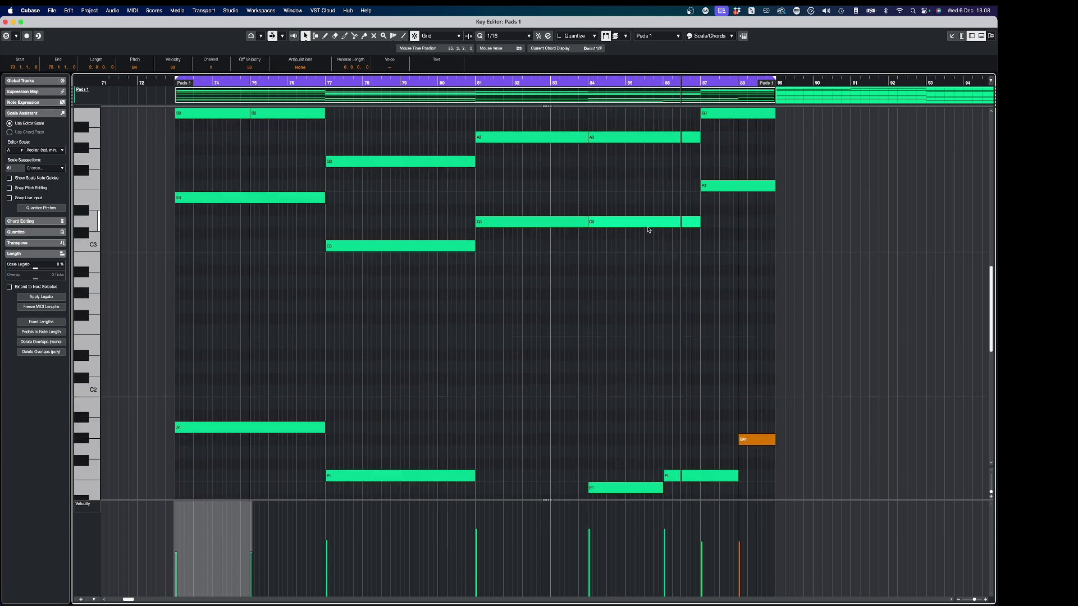
scroll(649, 231, "down", 1)
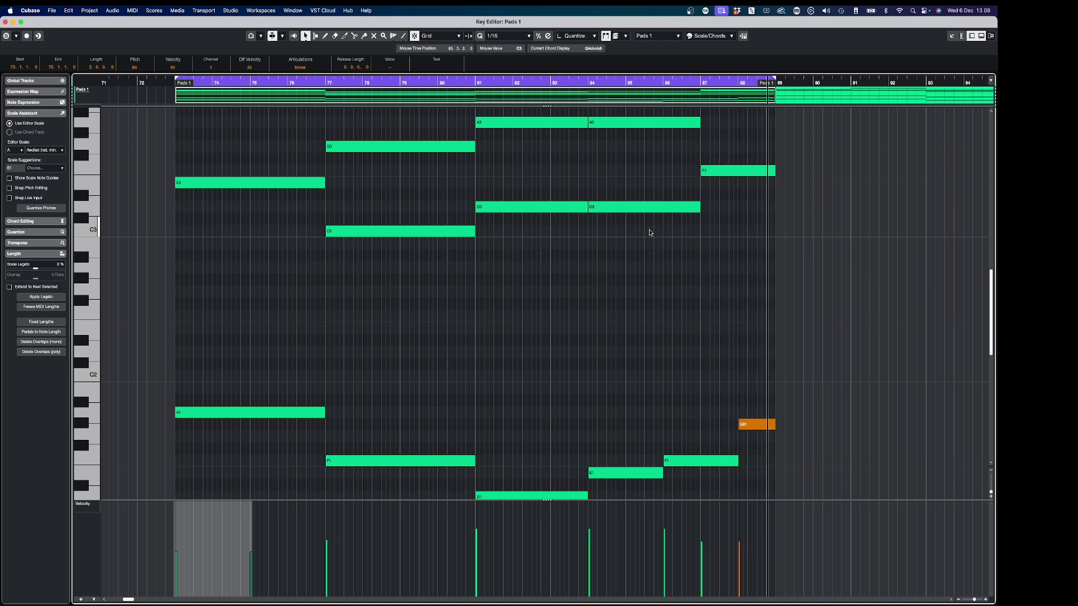
scroll(650, 234, "up", 10)
scroll(649, 234, "down", 3)
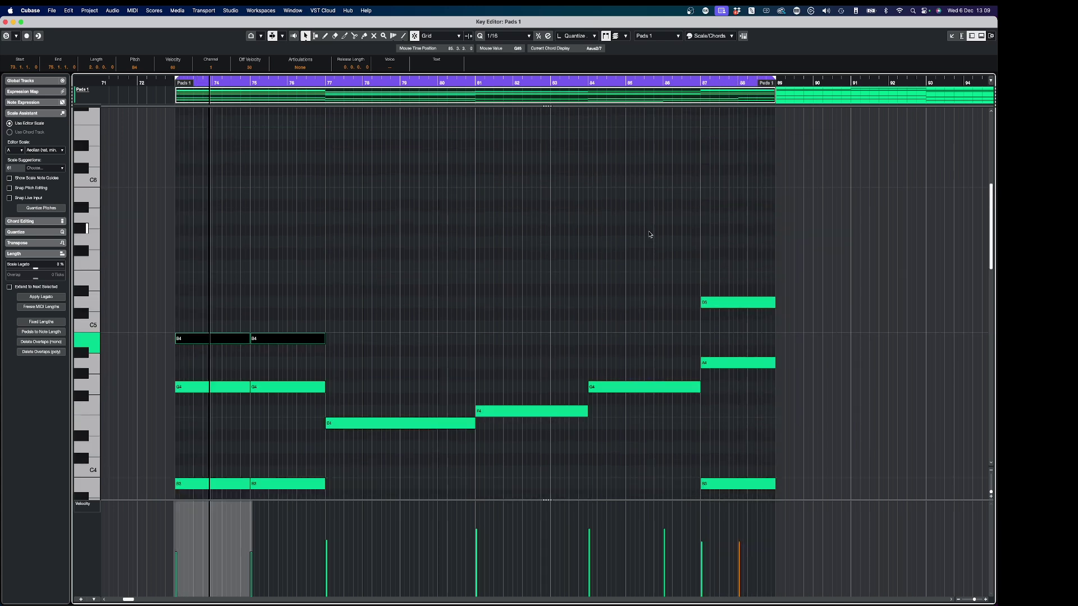
scroll(649, 234, "up", 5)
scroll(649, 235, "down", 12)
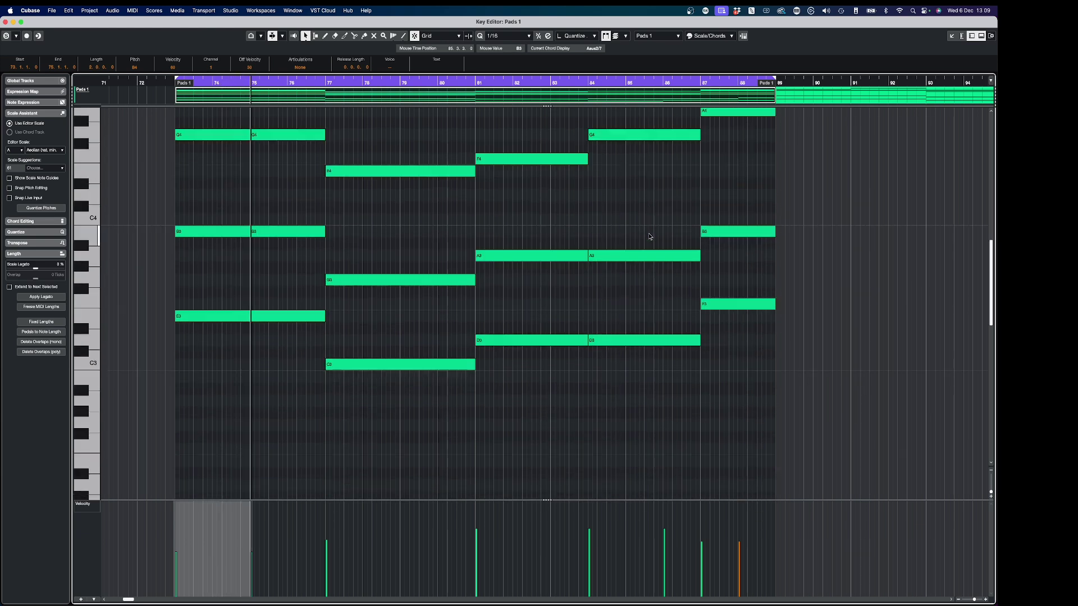
scroll(650, 236, "up", 1)
scroll(649, 237, "up", 1)
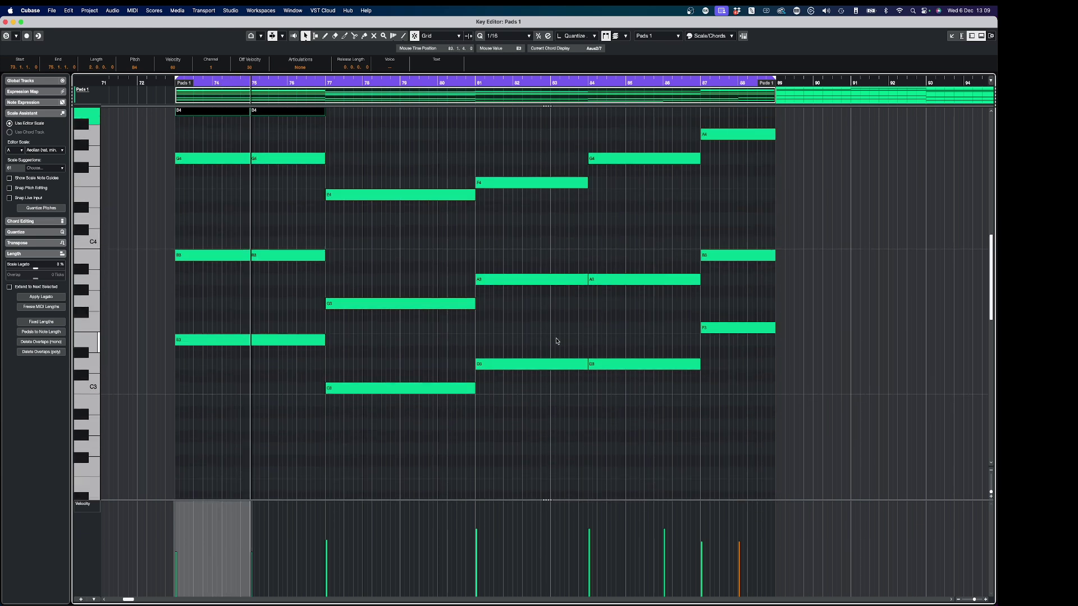
Try raising the E3 note at bar 73 to F3, audition the chord, and return the note to E3.
left_click_drag(441, 331, 247, 345)
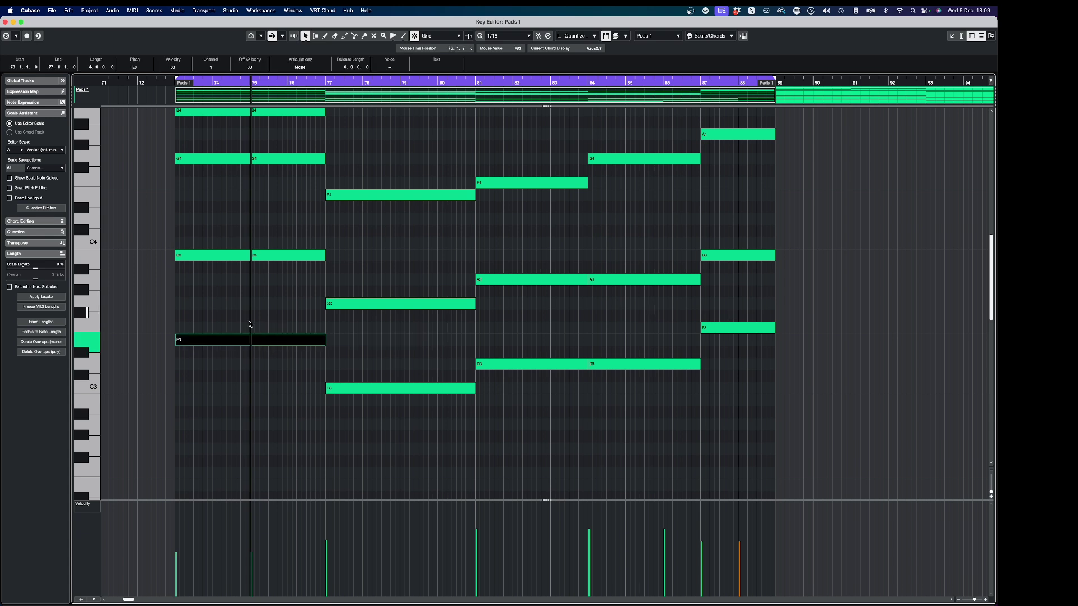
key("Up")
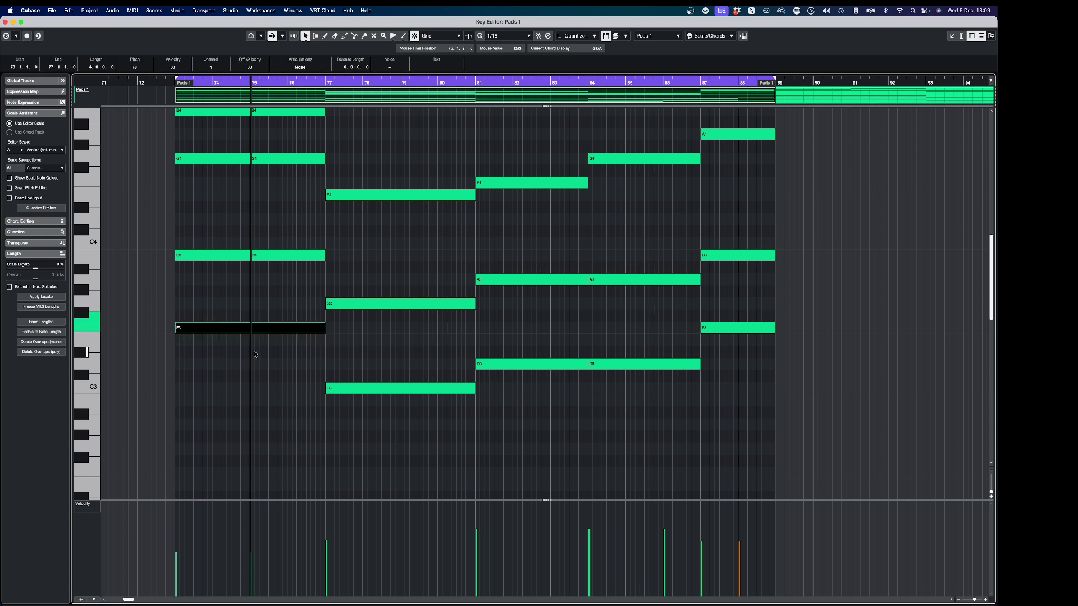
left_click(171, 82)
key("space")
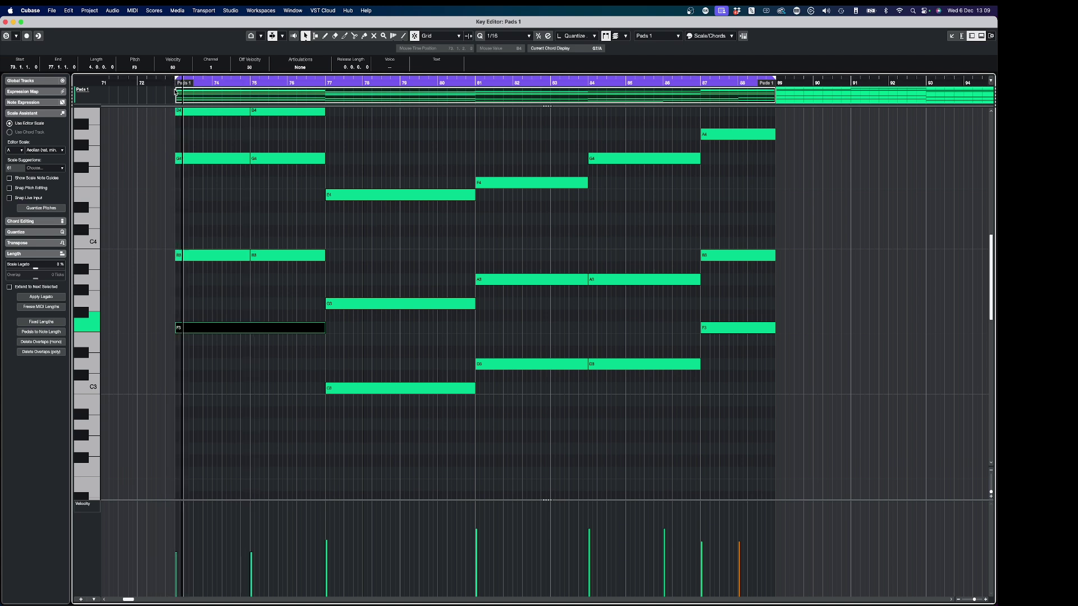
key("Down")
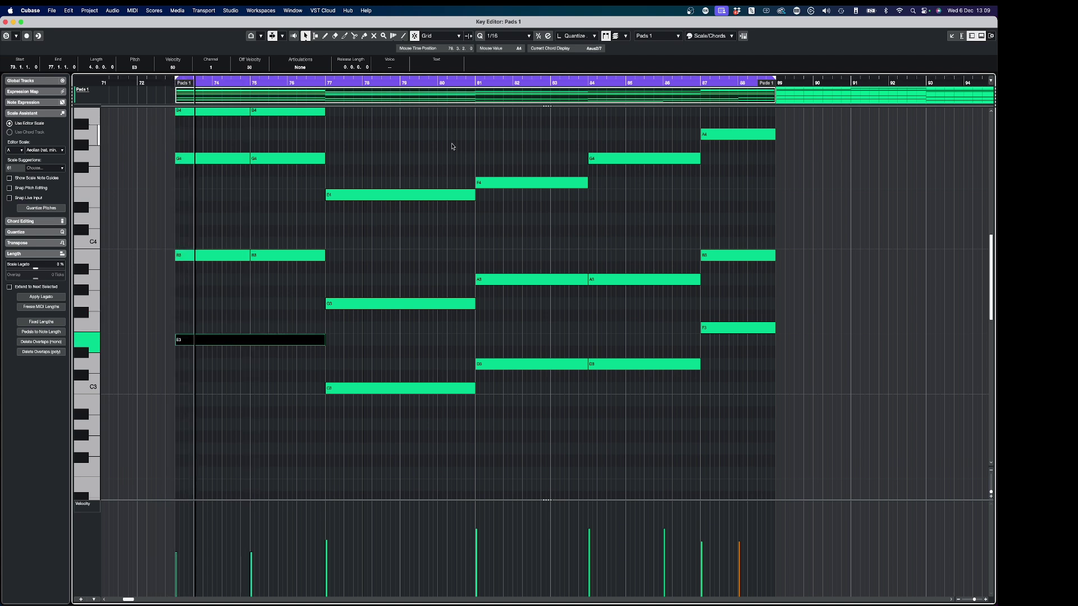
Lower the F3 note in the bar 87 chord to E3 and audition the change.
left_click(774, 327)
key("Up")
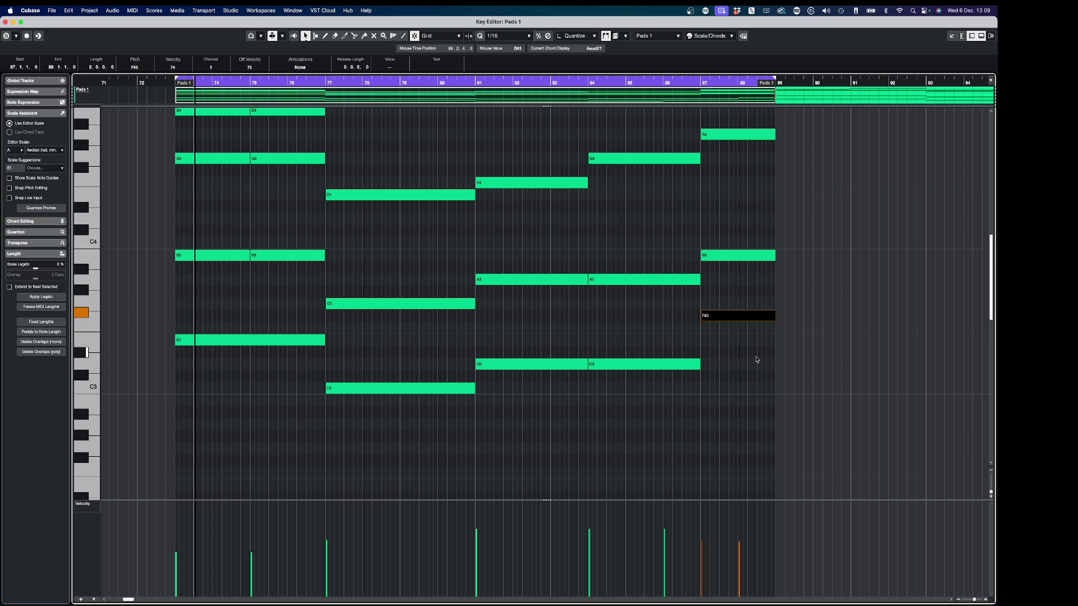
key("Down")
key("Down")
left_click(693, 84)
key("space")
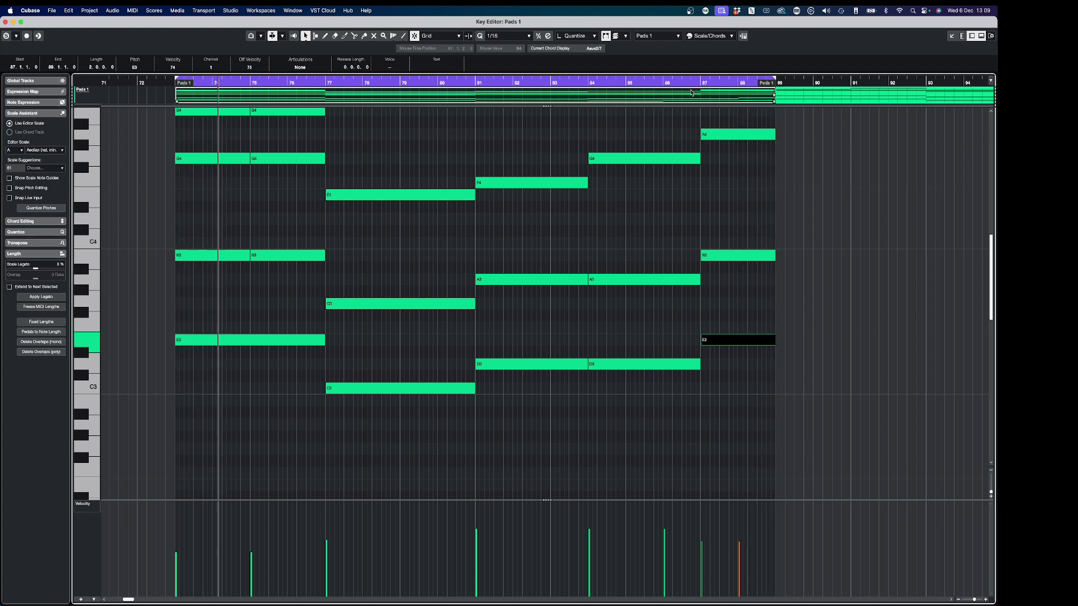
Lower the D5 note in the bar 87 chord by an octave to D4.
left_click_drag(736, 310, 776, 389)
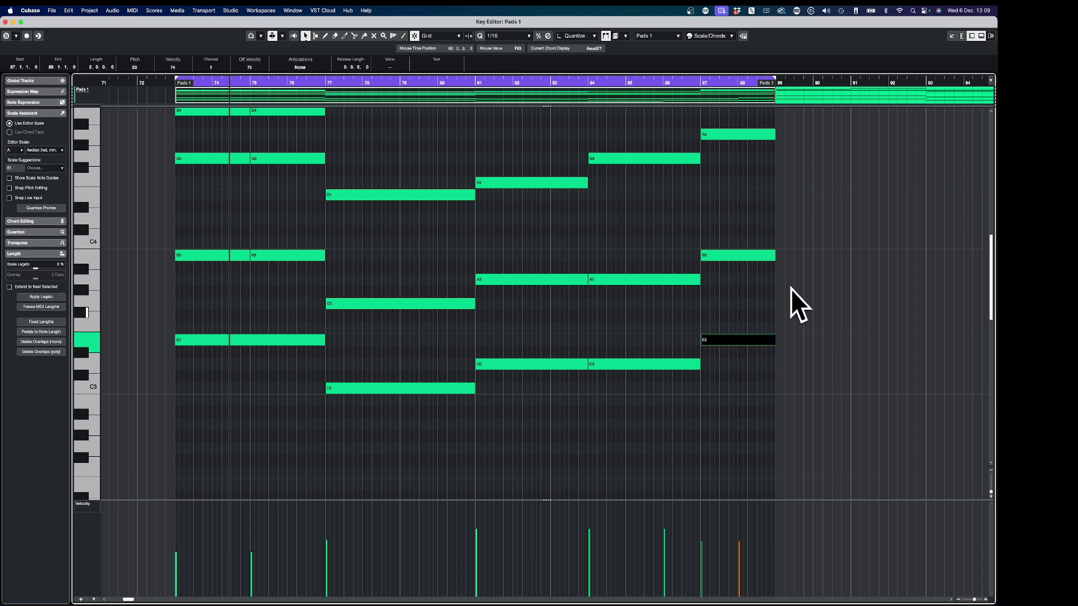
scroll(793, 337, "down", 5)
left_click_drag(780, 348, 709, 480)
scroll(763, 266, "up", 8)
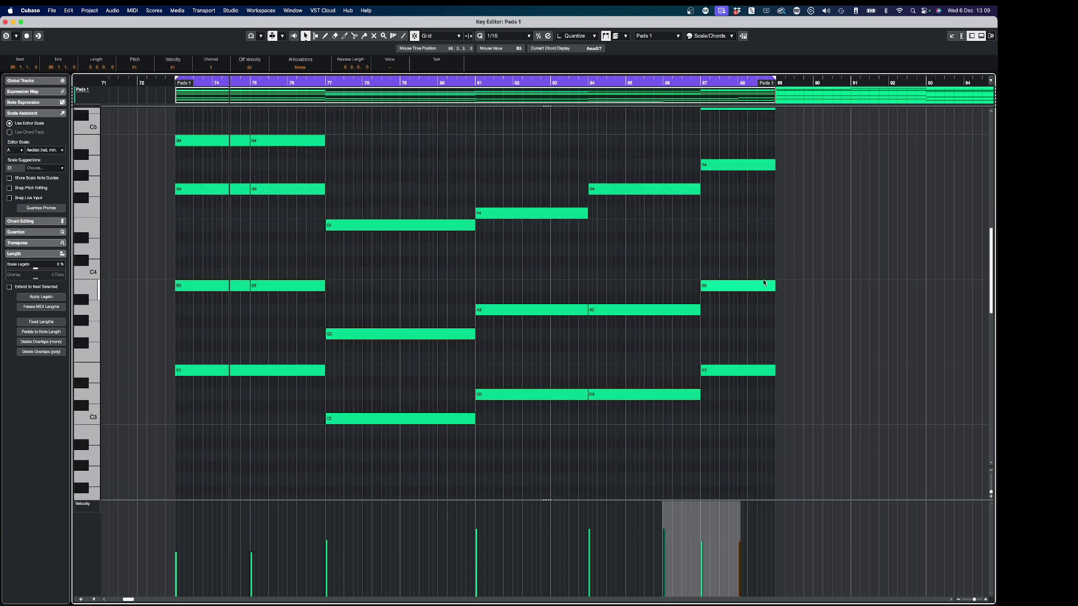
left_click(729, 187)
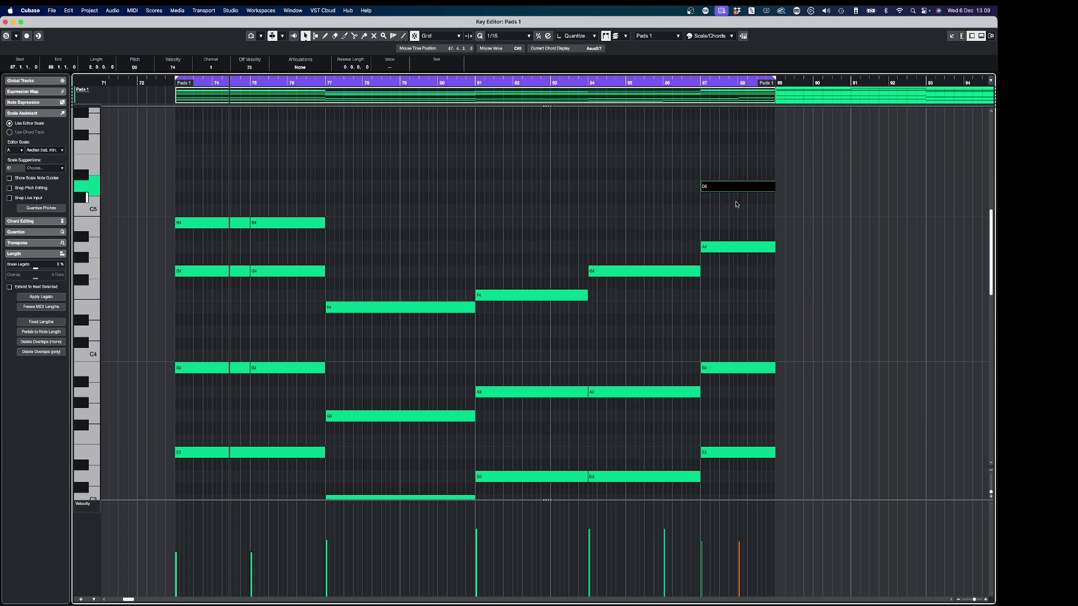
key("shift+Down")
Delete the two B4 notes at bars 73 and 75 and audition the pad part from bar 87.
left_click_drag(326, 187, 223, 227)
key("shift+Down")
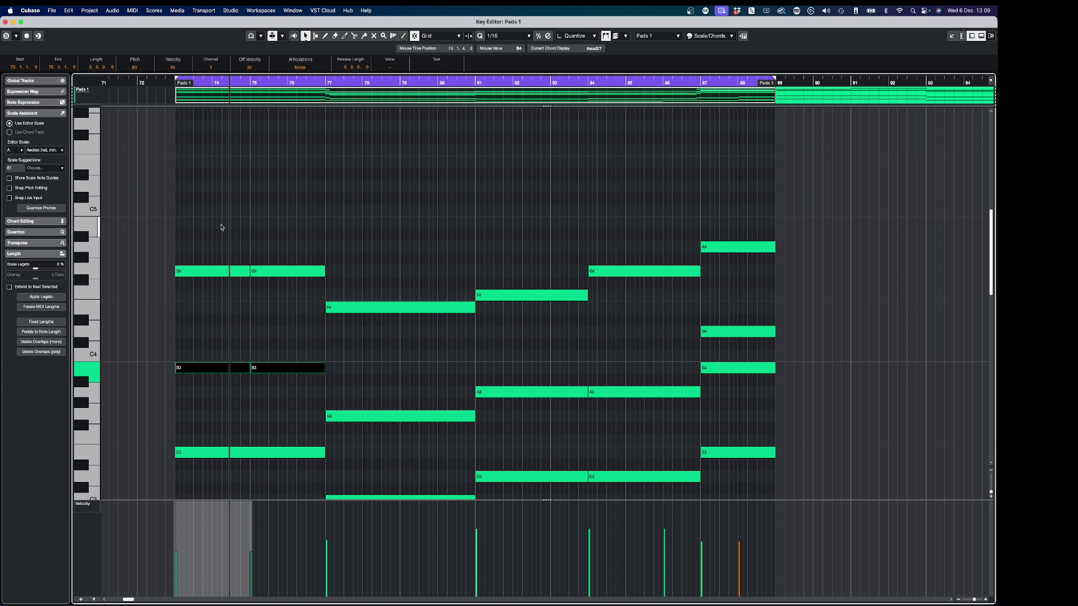
key("shift+Up")
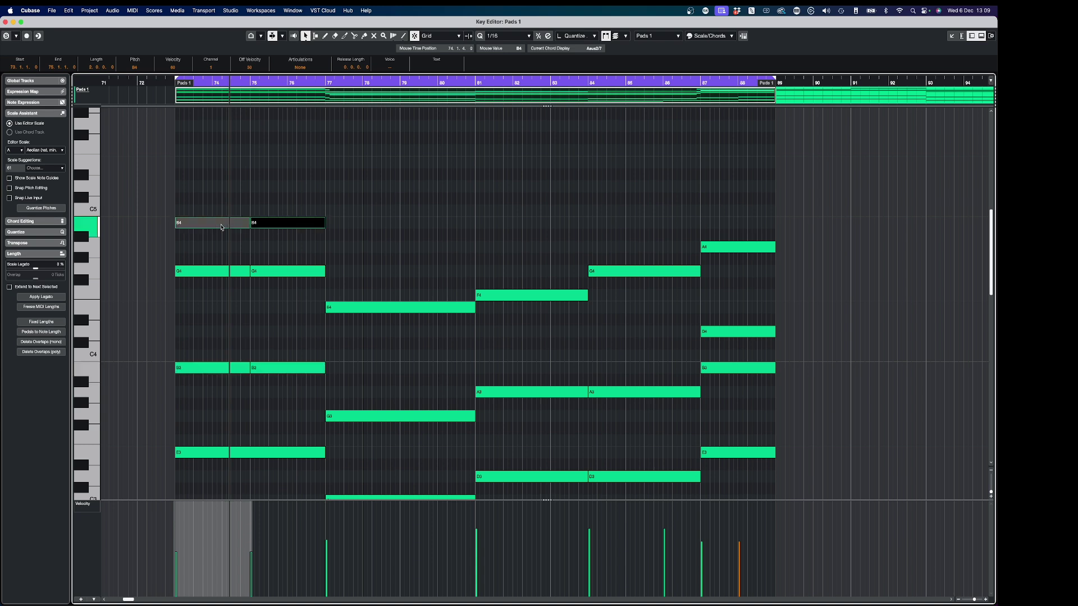
left_click_drag(286, 188, 211, 239)
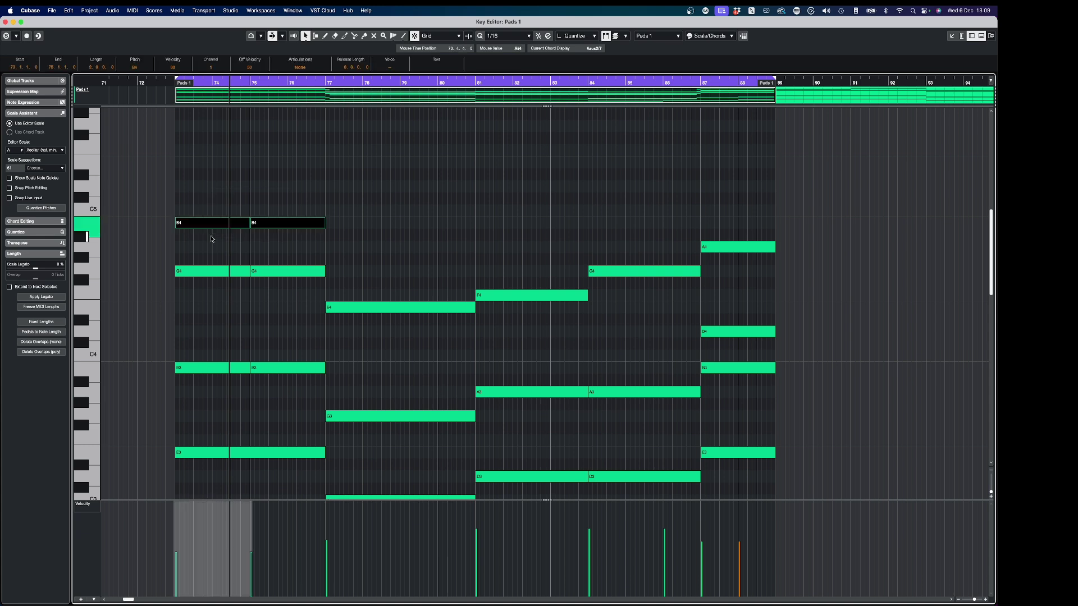
key("Delete")
left_click(700, 84)
key("space")
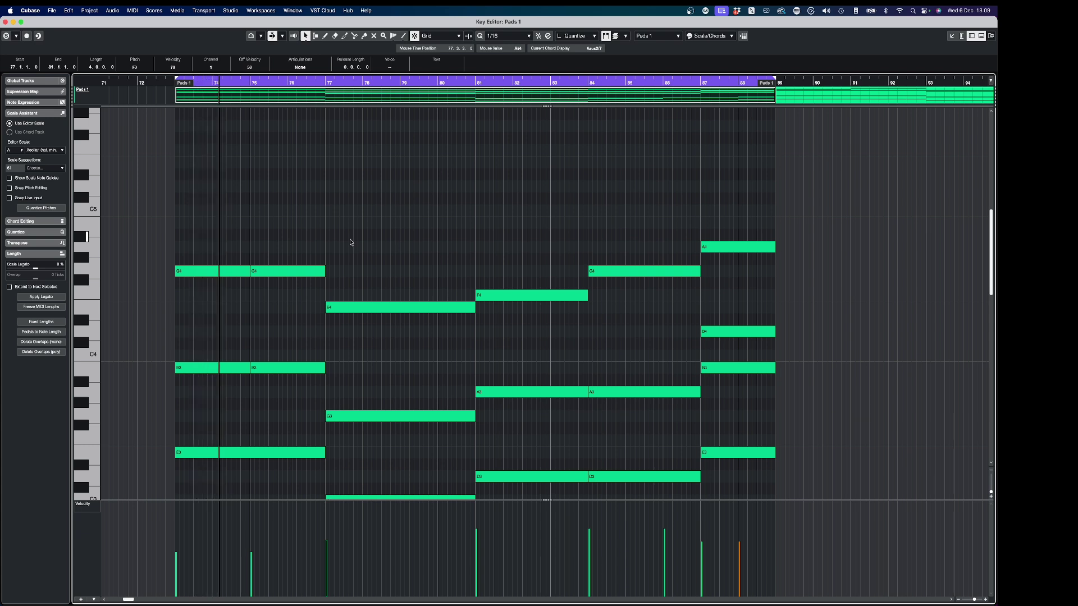
Examine the D4 note in the bar 87 chord and compare its voicing with the earlier pad chords.
left_click(733, 319)
left_click(746, 336)
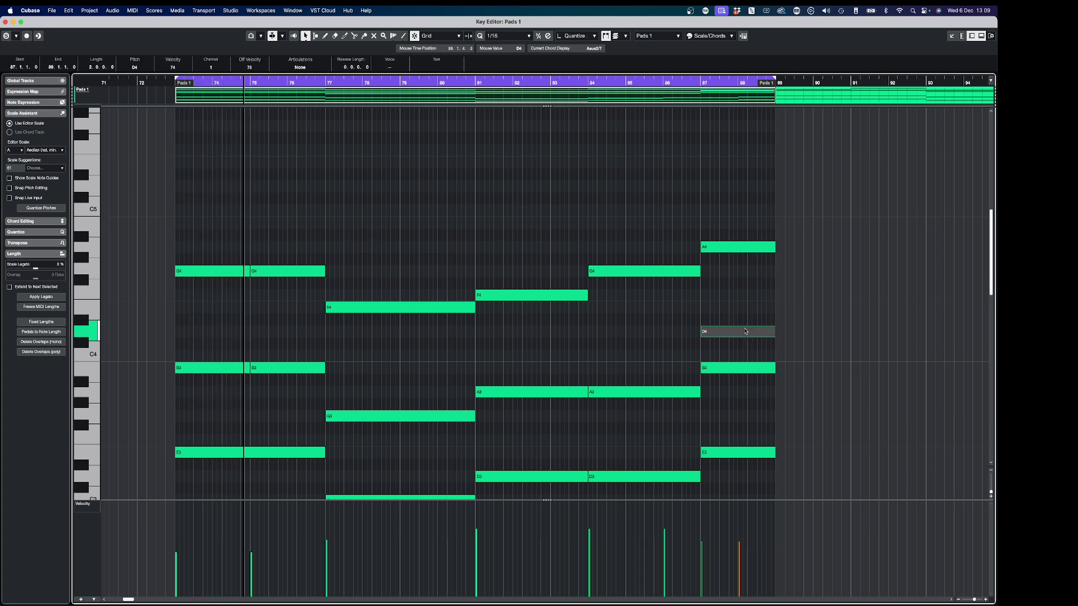
left_click(728, 209)
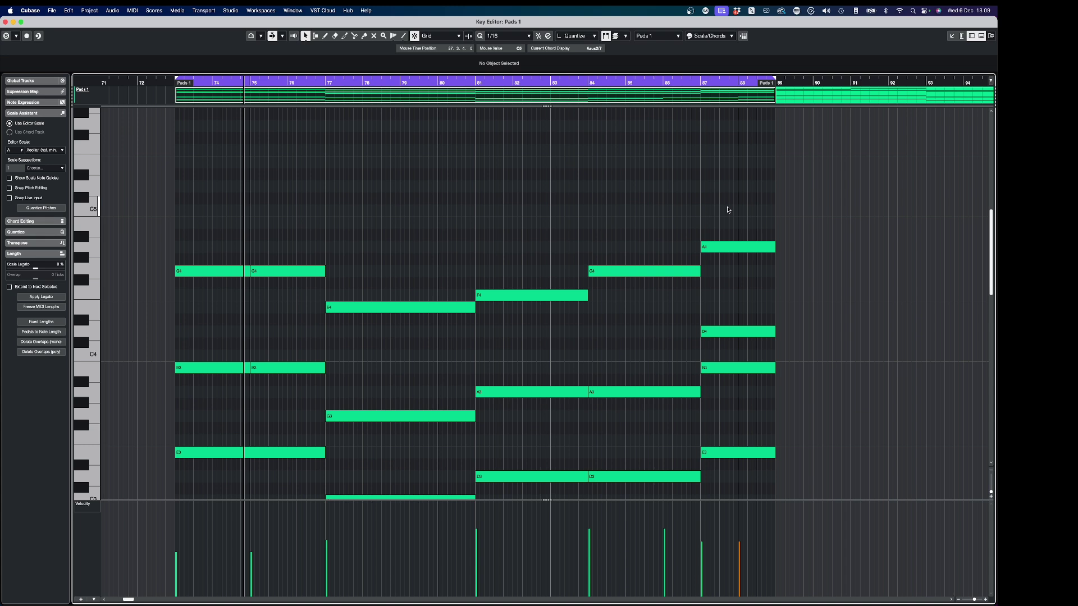
left_click_drag(773, 358, 774, 359)
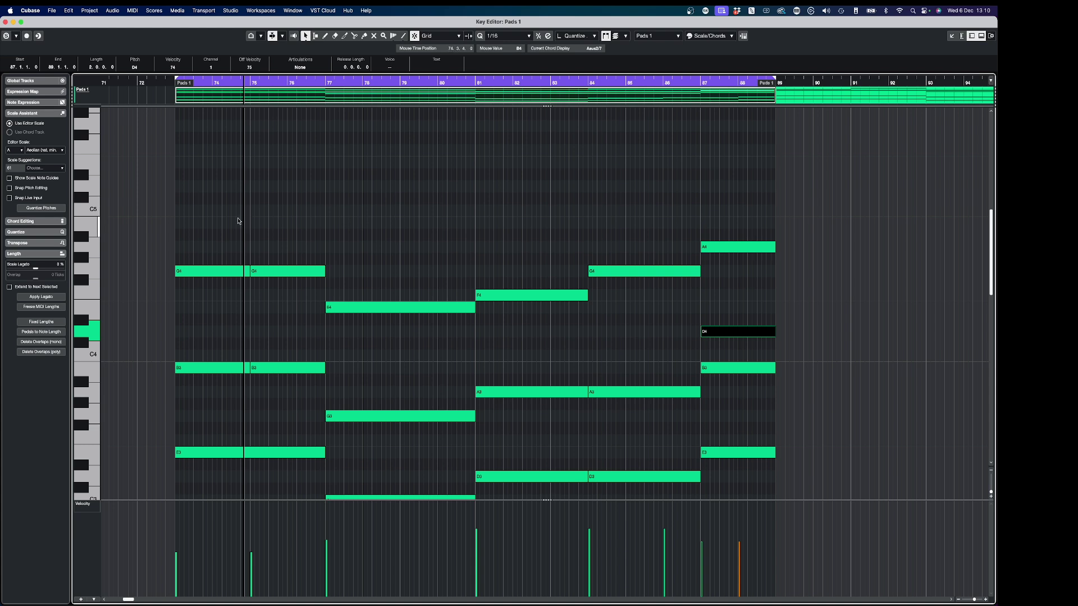
left_click(241, 222)
left_click_drag(309, 332, 205, 367)
left_click(309, 351)
scroll(308, 350, "down", 3)
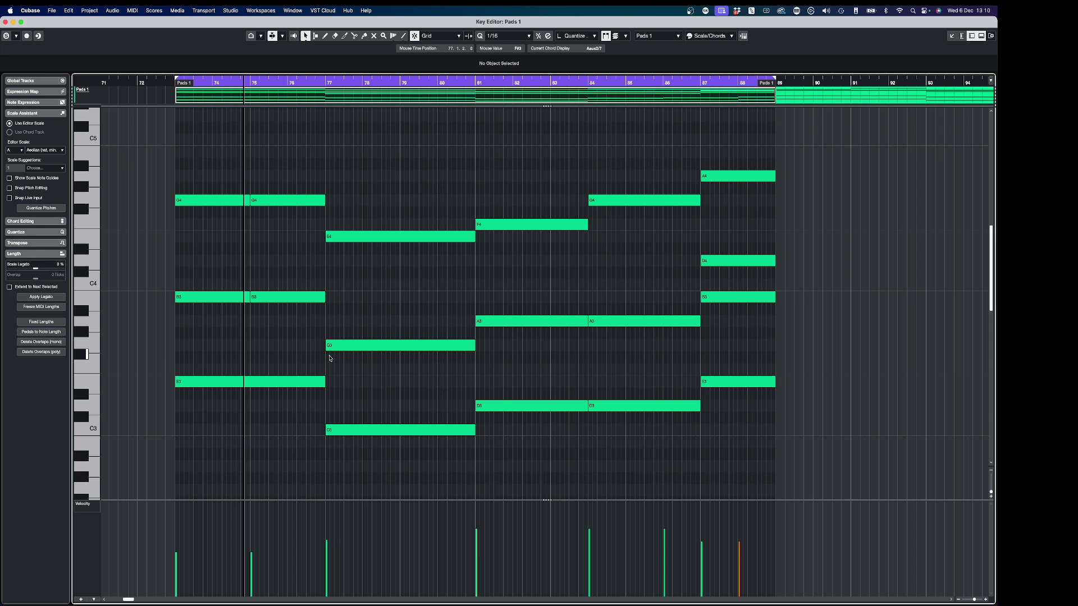
scroll(379, 294, "down", 9)
key("Return")
left_click_drag(540, 194, 507, 248)
left_click(569, 200)
left_click(564, 232)
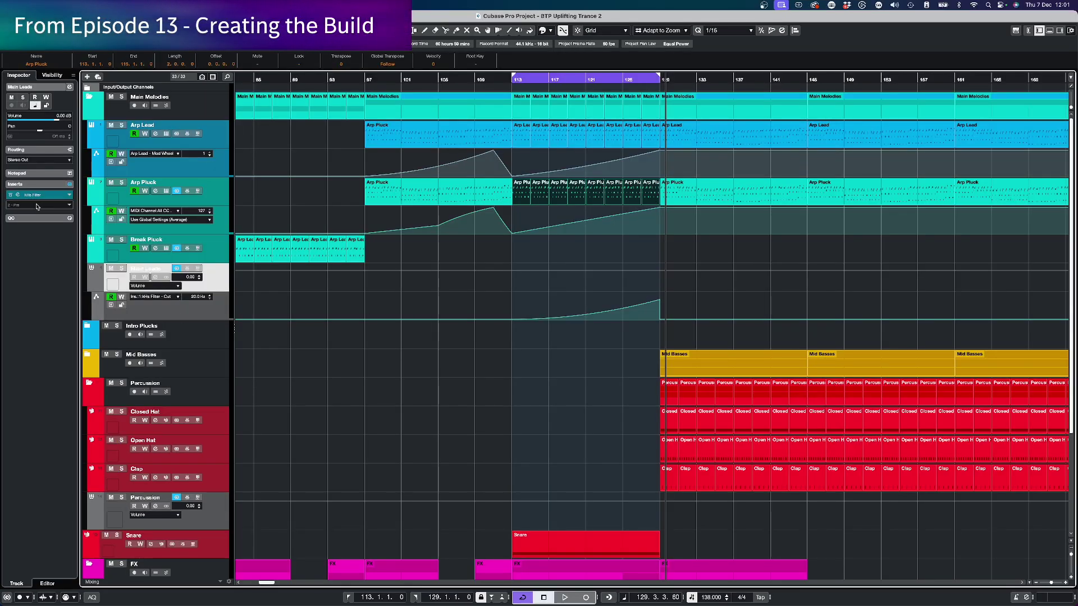
Insert TAL Reverb 4 on the Main Leads channel and create an automation lane for its wet level.
left_click(37, 206)
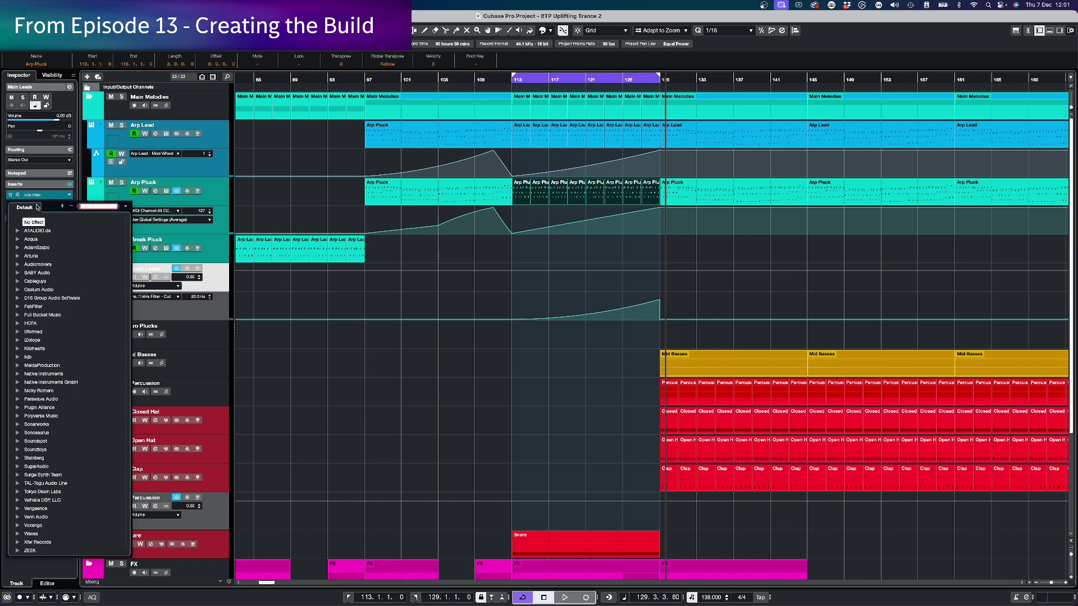
type("tal")
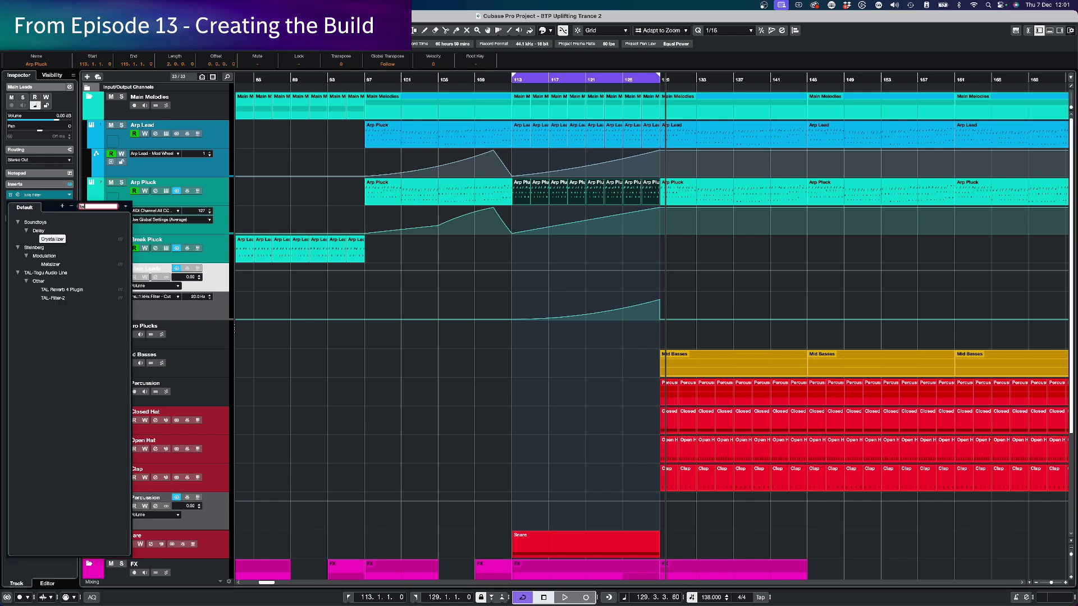
left_click(65, 289)
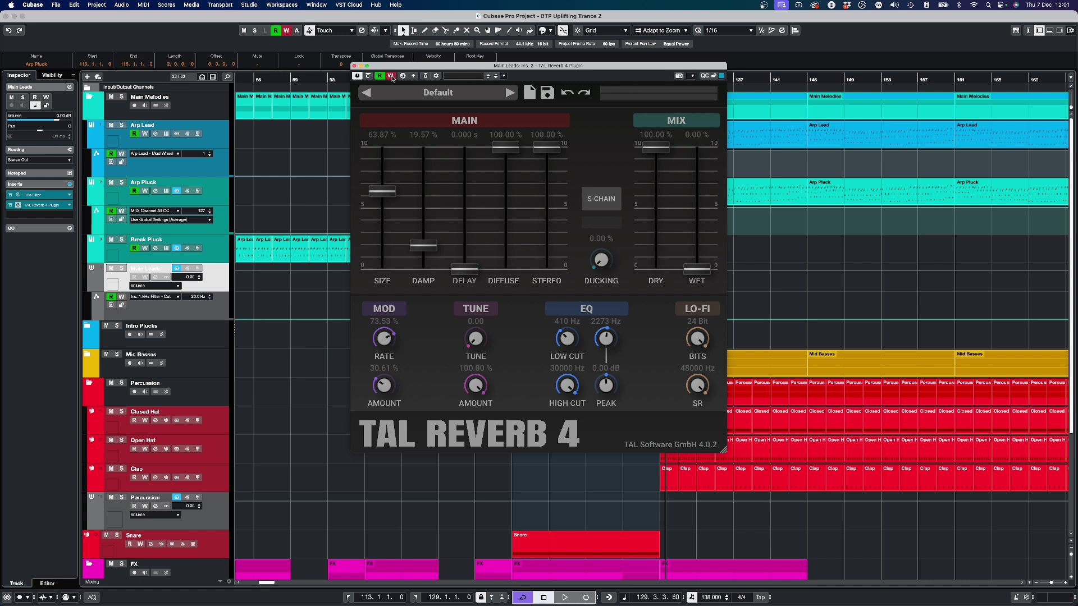
left_click(695, 274)
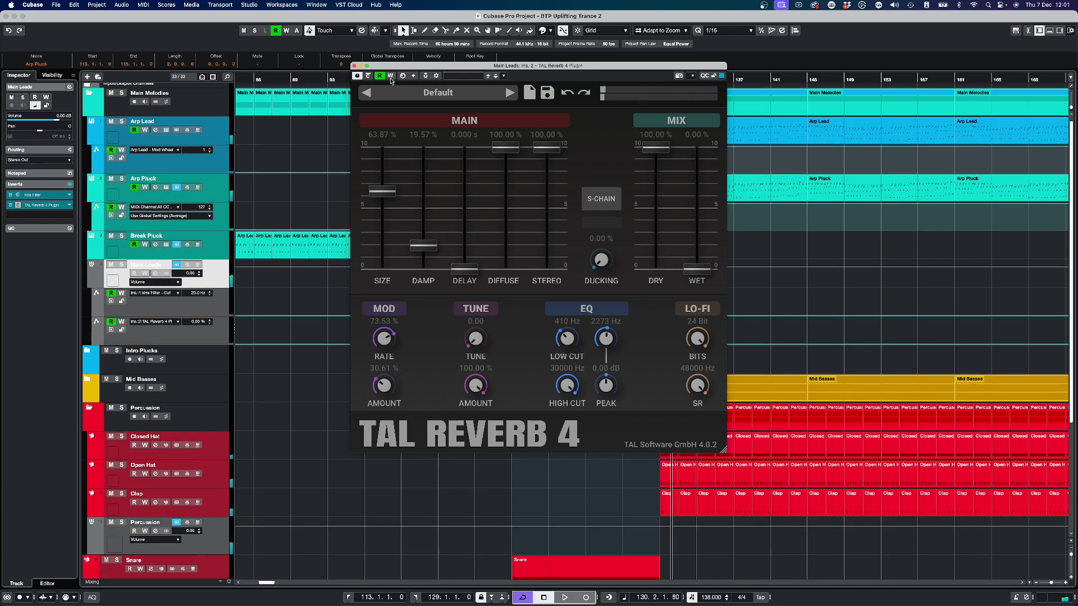
left_click(355, 67)
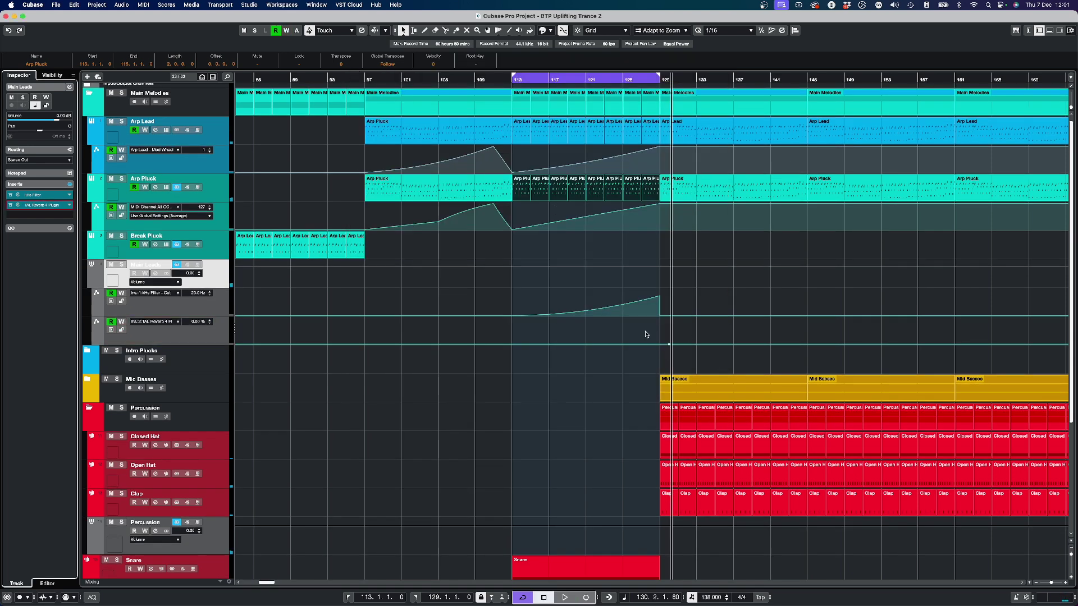
Draw a Main Leads reverb wet ramp from 0% at bar 113 to about 56% just before bar 129, returning to 0%, and audition it.
left_click(697, 356)
left_click(512, 344)
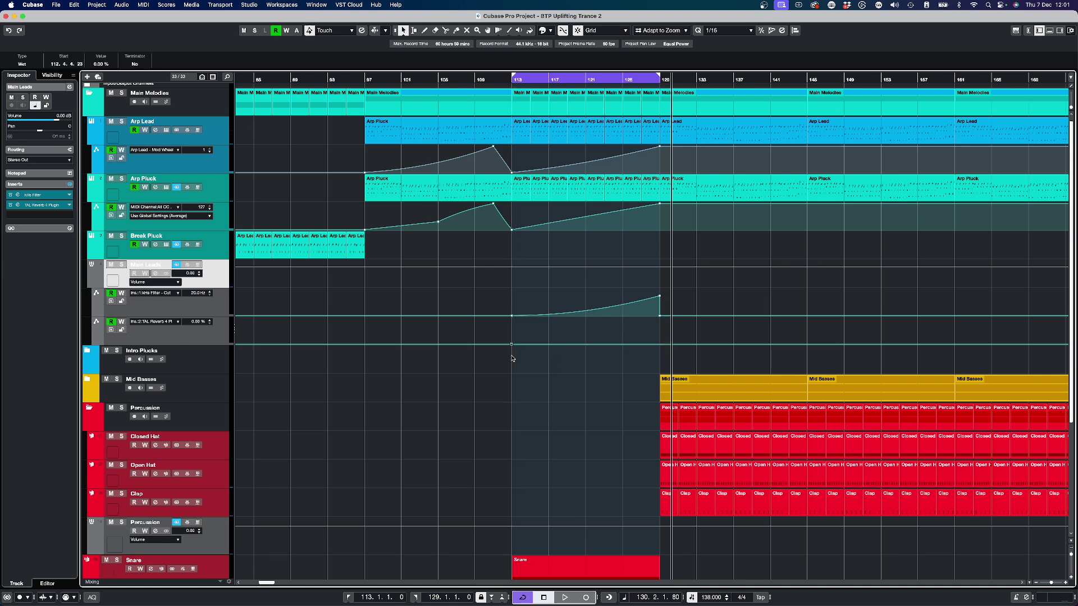
left_click_drag(510, 348, 511, 348)
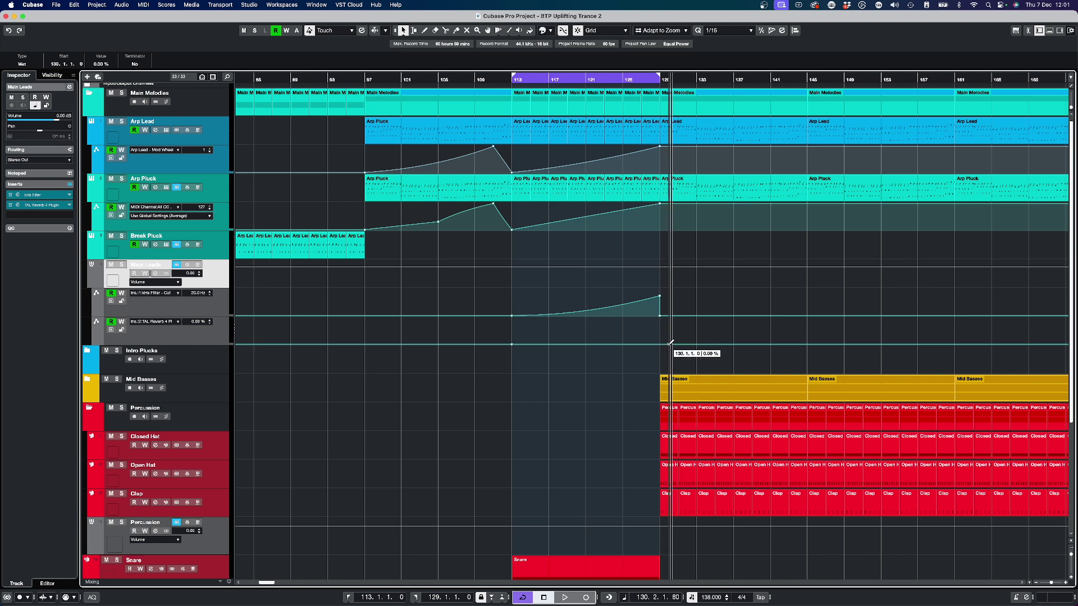
left_click_drag(650, 342, 661, 333)
double_click(576, 81)
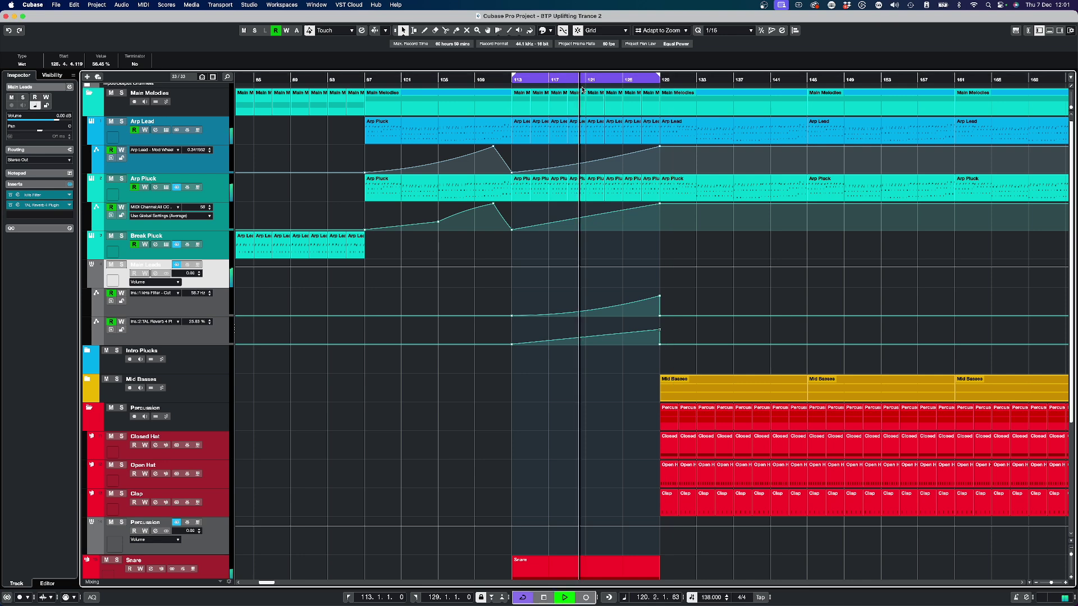
left_click(613, 79)
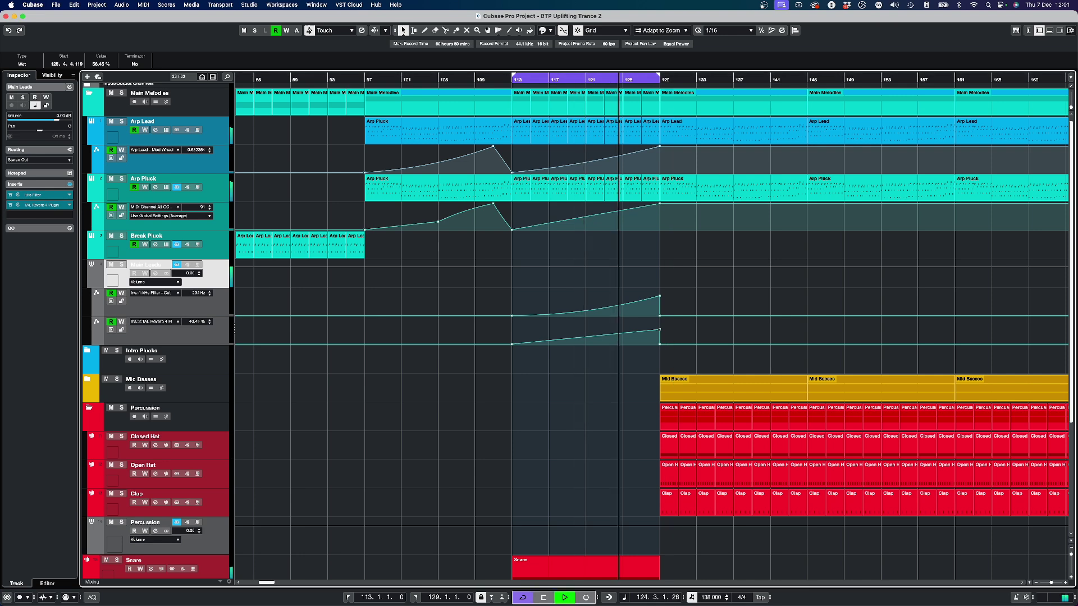
Set the Main Leads TAL Reverb 4 size to 84.19% and its low cut to 788 Hz.
left_click(18, 205)
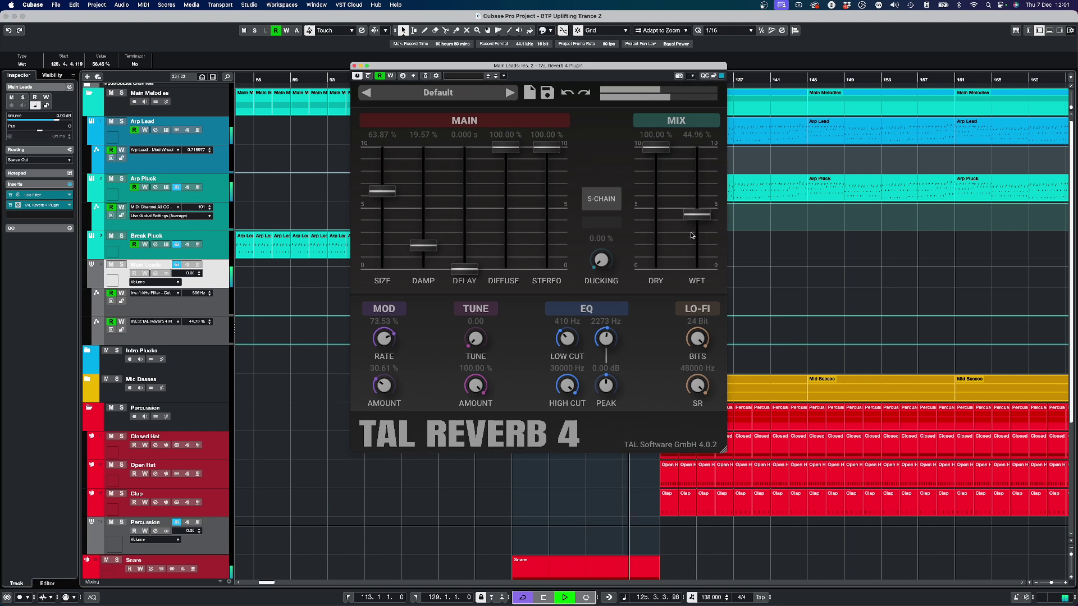
left_click_drag(604, 65, 468, 130)
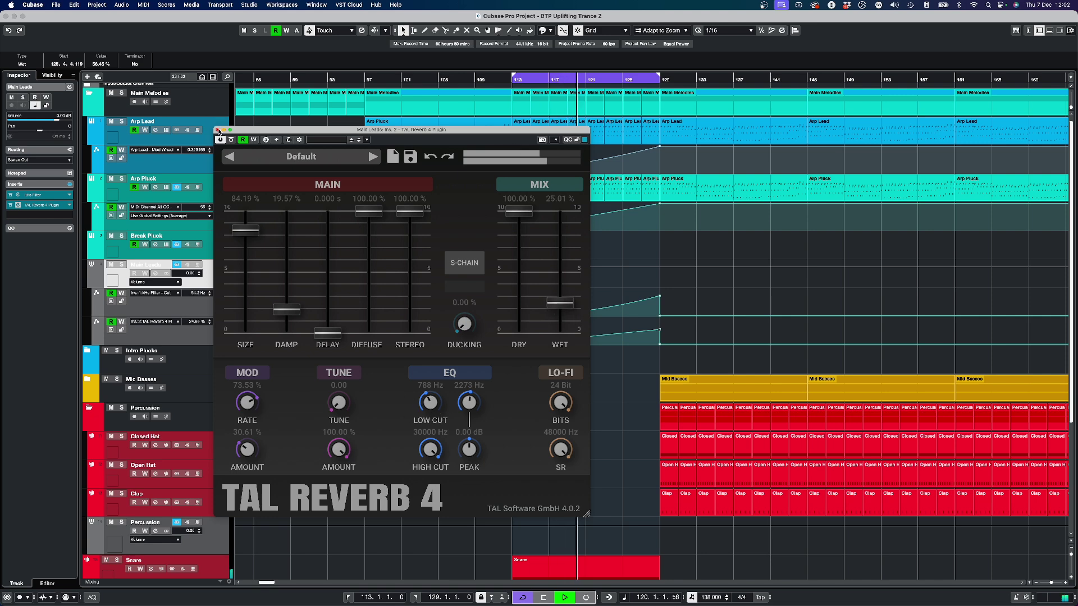
left_click(217, 129)
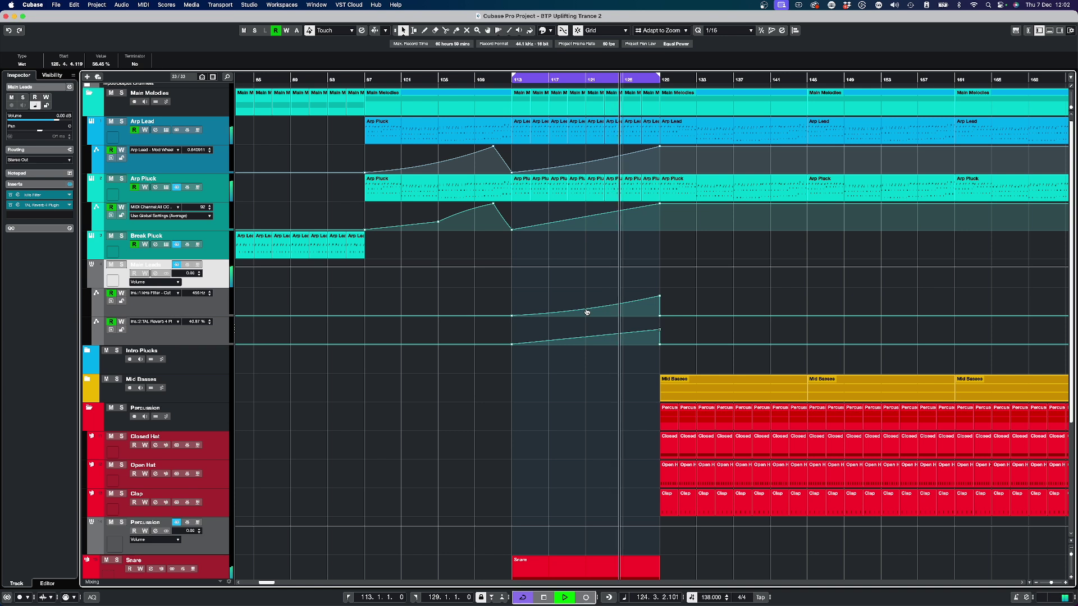
Audition the lead parts in the drop with bars 129 to 145 looped, and return the loop to bars 113 to 129.
left_click(702, 132)
left_click_drag(682, 227, 775, 121)
key("p")
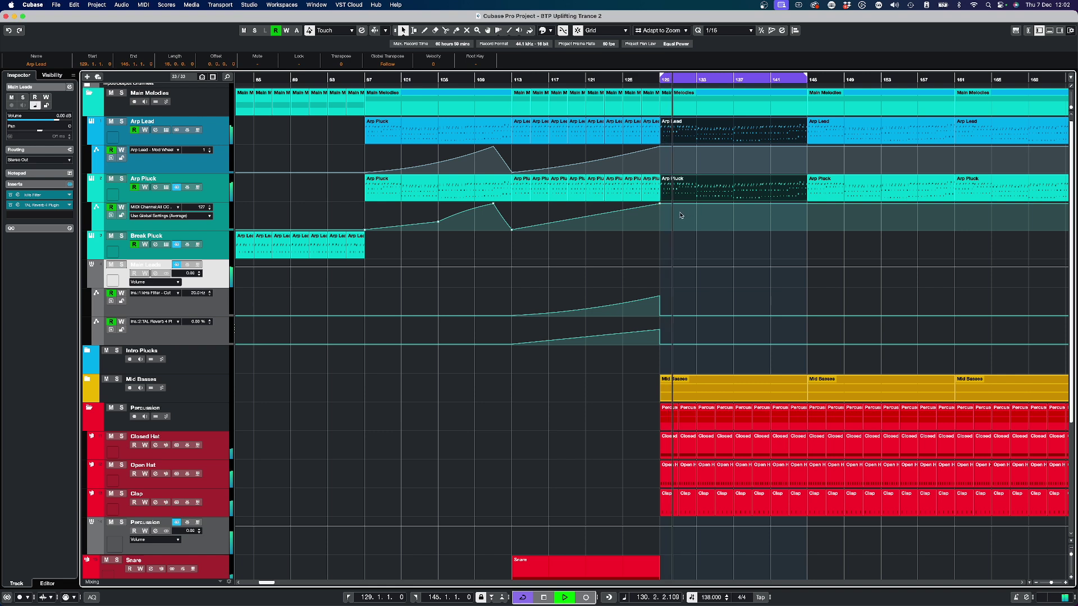
key("space")
left_click_drag(649, 221, 514, 185)
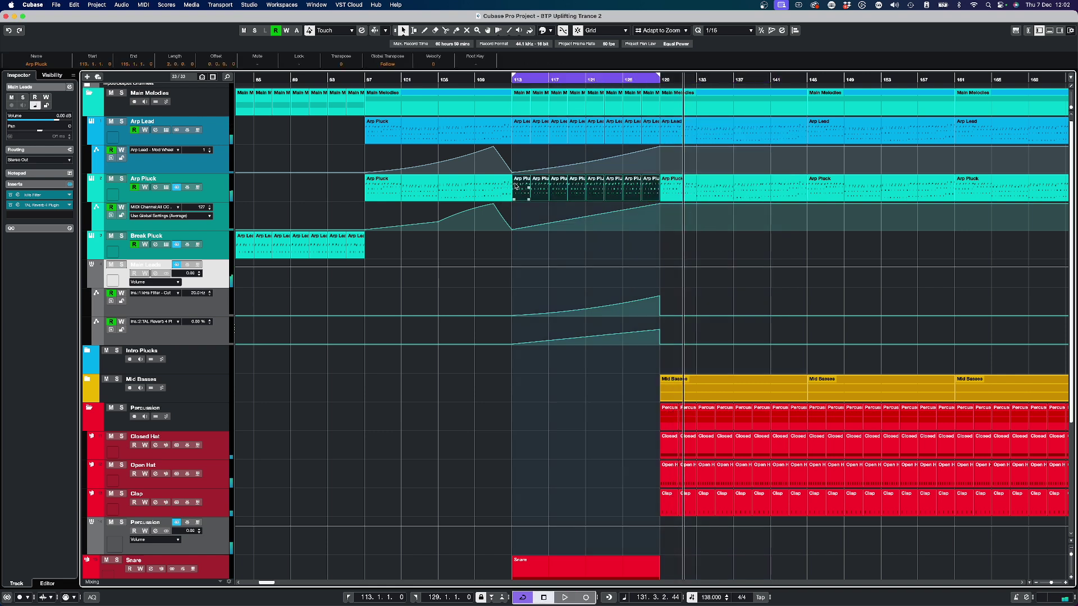
left_click(733, 260)
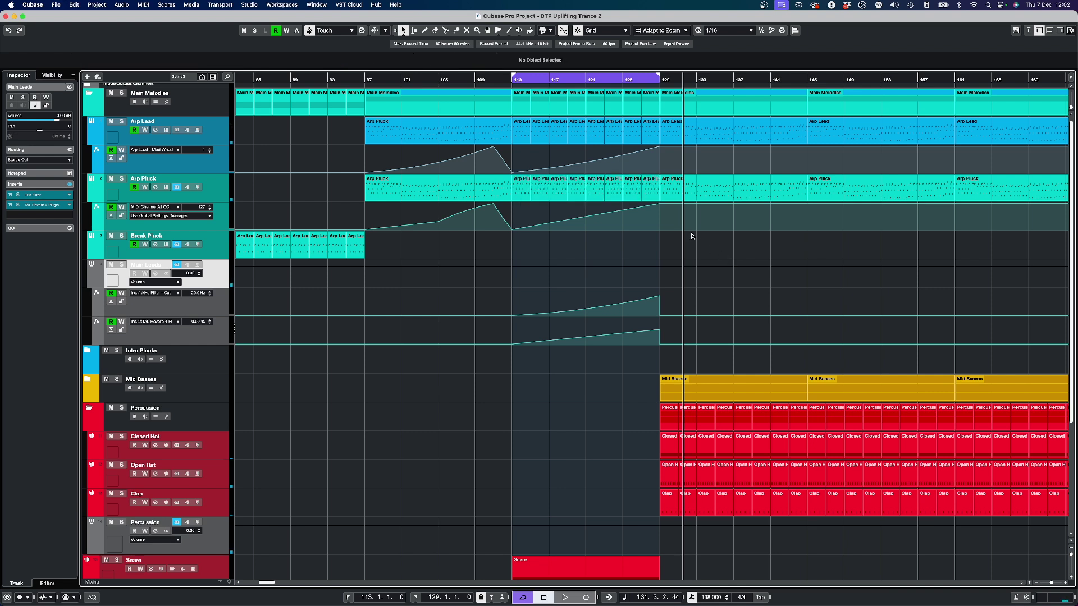
Lower the end of the Main Leads filter cutoff ramp at bar 129 to 1.26 kHz and audition the build.
mouse_move(537, 312)
scroll(618, 302, "up", 4)
left_click_drag(610, 298, 611, 301)
double_click(581, 79)
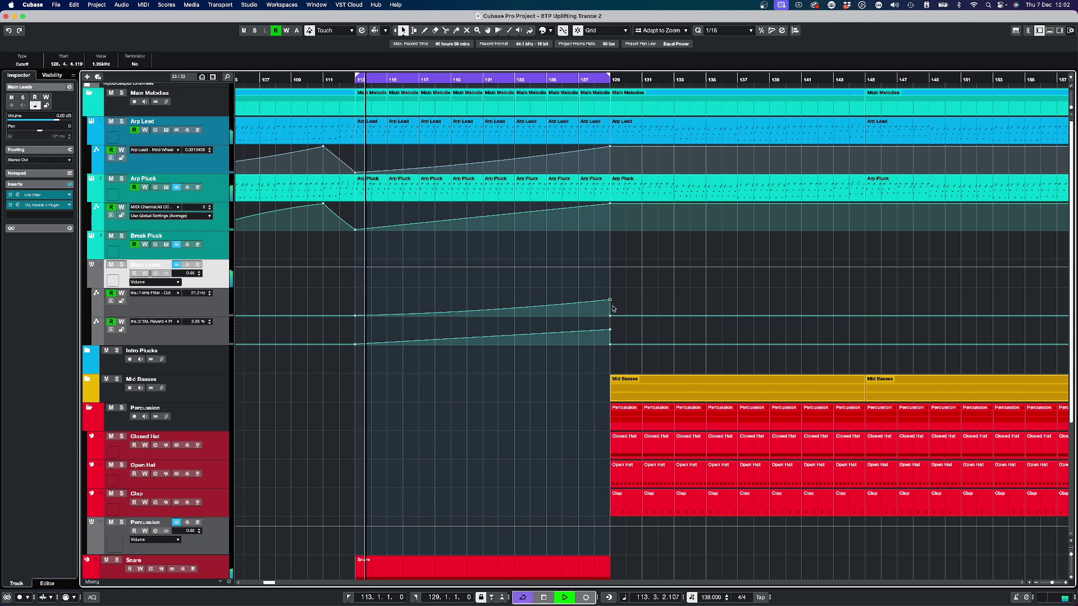
key("space")
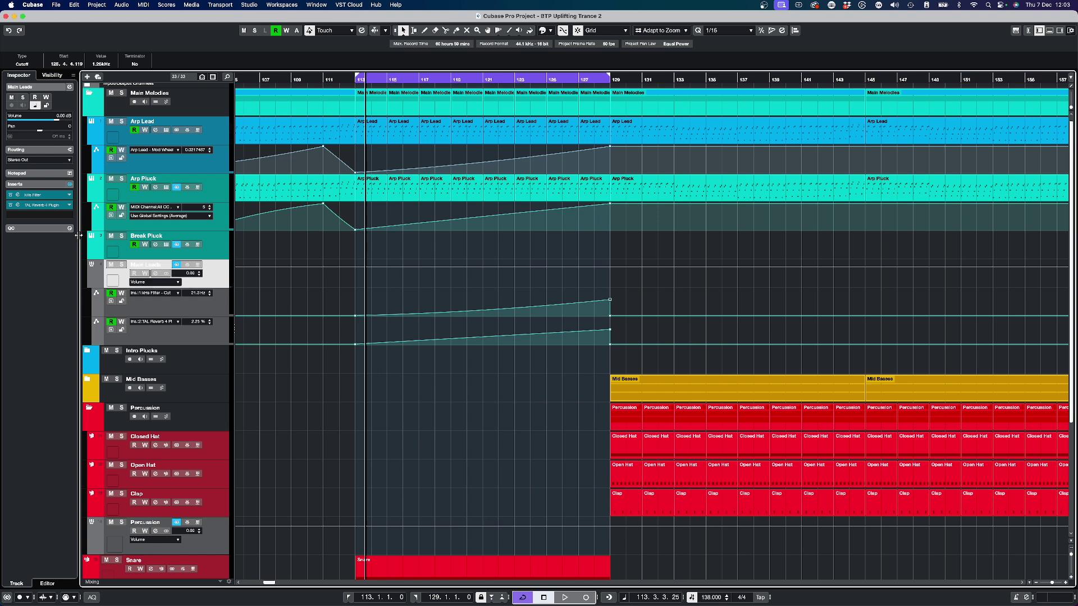
Insert the kHs Gain plugin on the Main Leads channel after the reverb and enlarge its window.
left_click(61, 215)
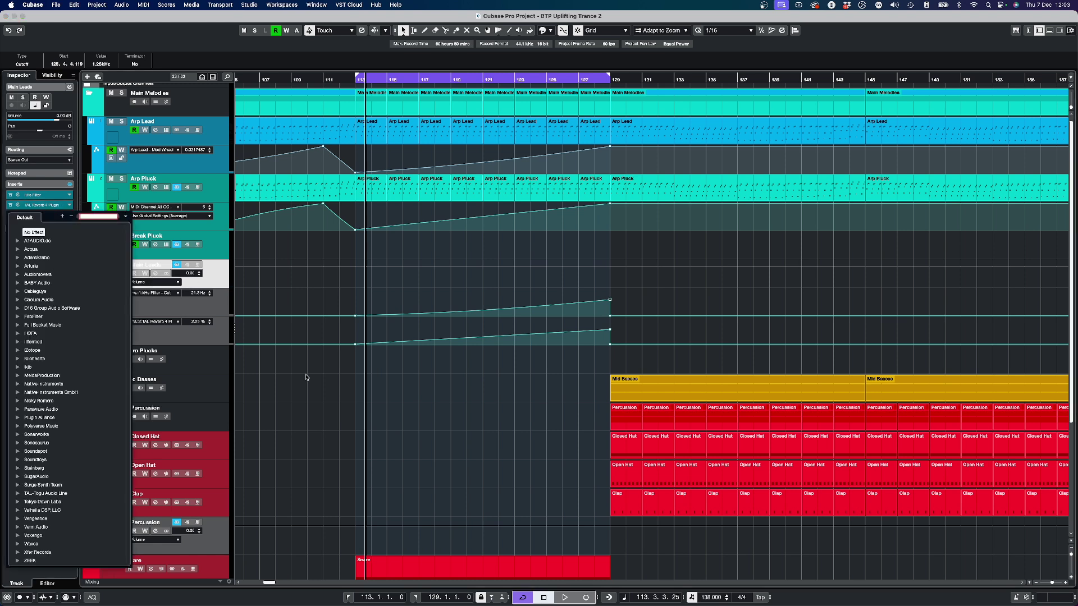
type("gain")
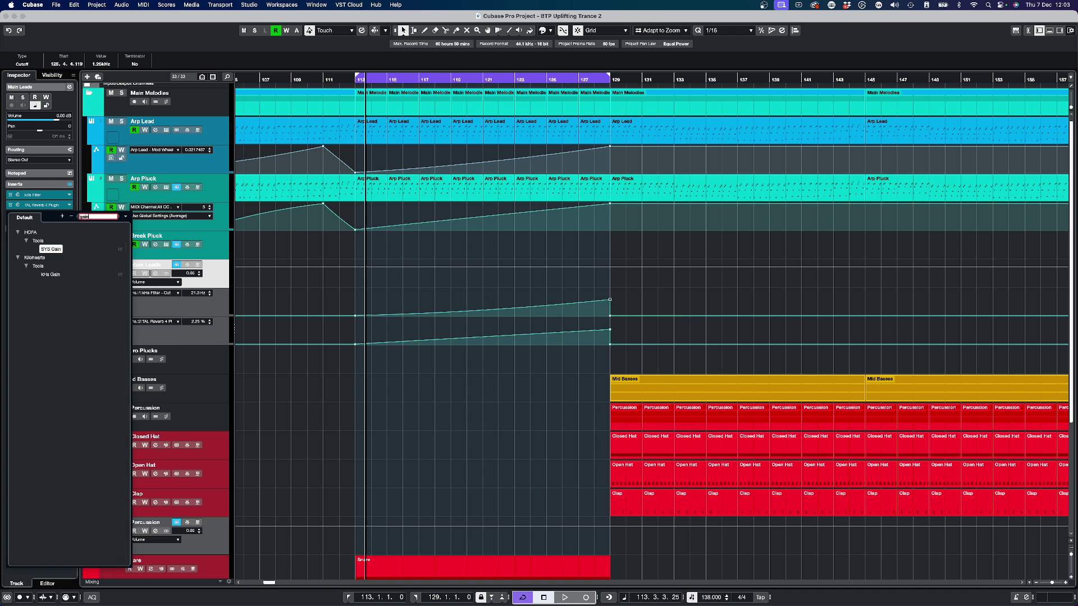
left_click(48, 274)
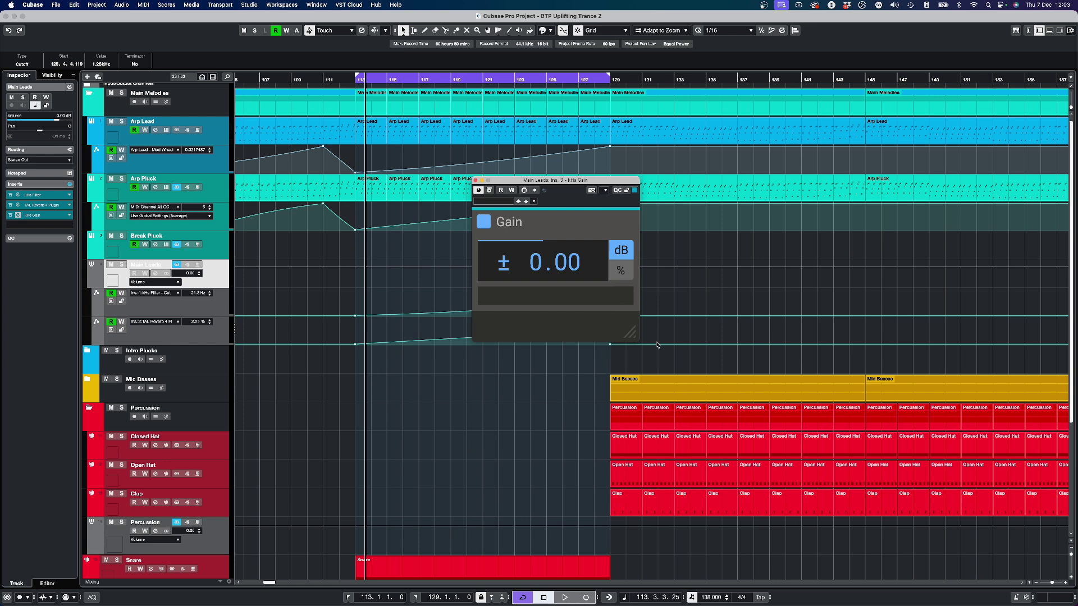
left_click_drag(630, 334, 800, 504)
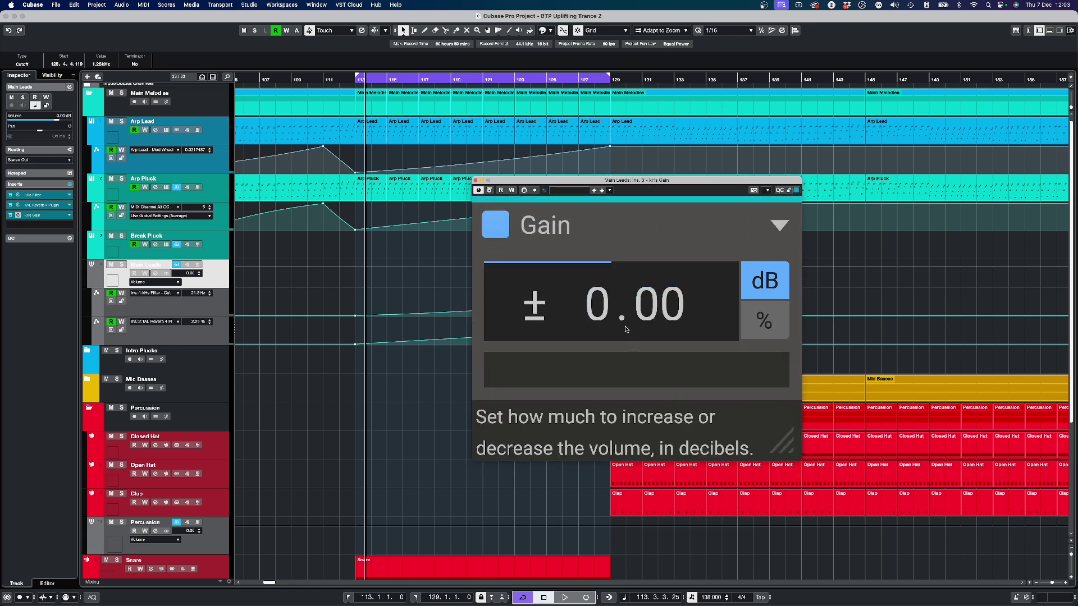
Create an automation lane for the kHs Gain level by writing its 0.00 dB value during playback.
key("w")
key("space")
left_click(598, 305)
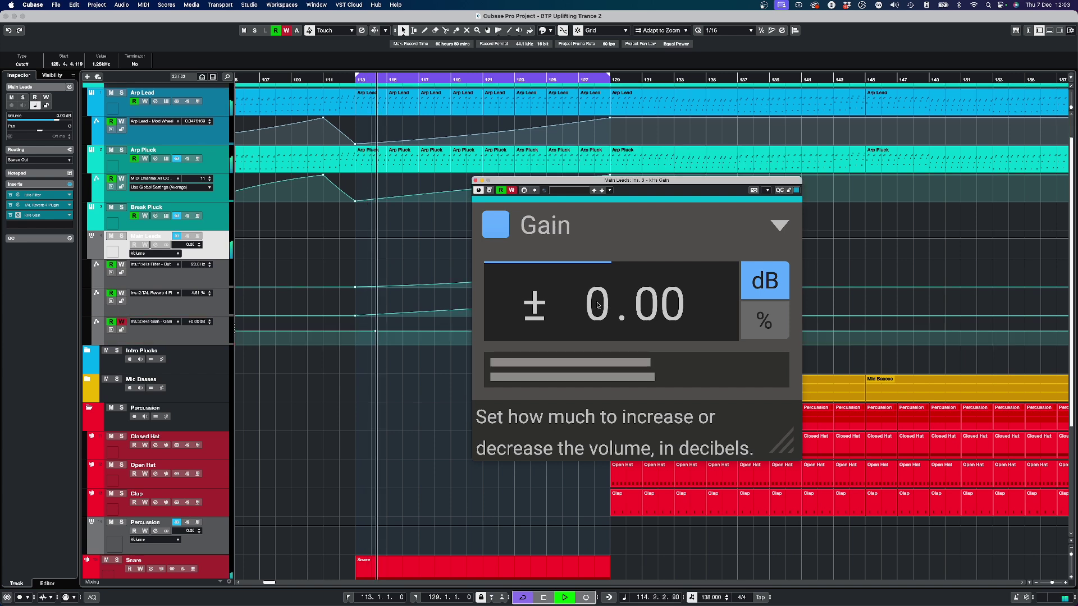
left_click(507, 192)
key("space")
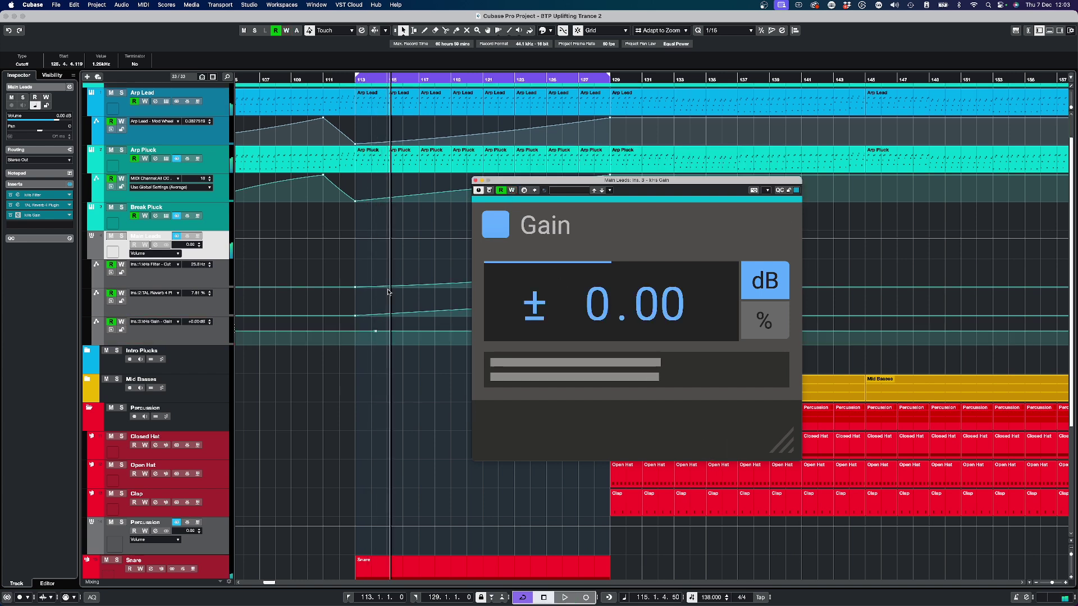
Replace the stray gain automation point with 0 dB points at bars 113 and 129, and close the plugin window.
left_click(374, 331)
left_click(395, 343)
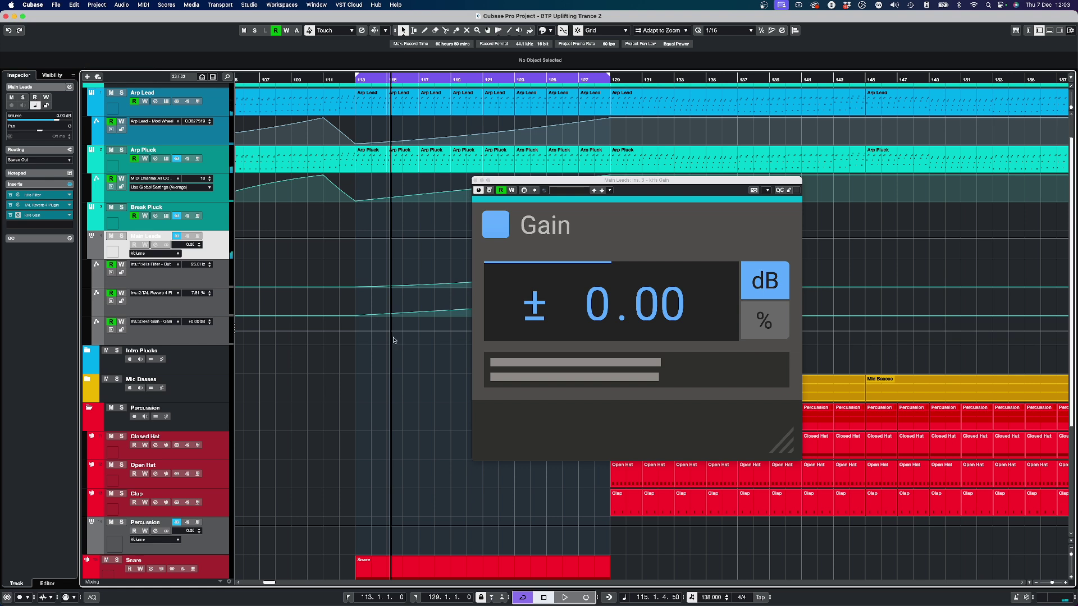
left_click(356, 331)
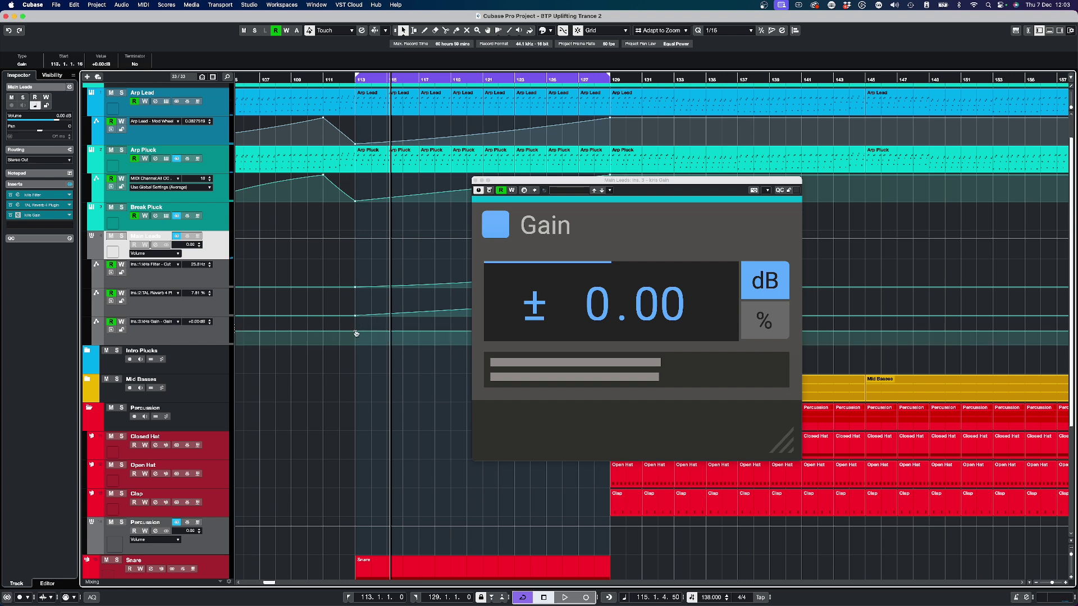
left_click(476, 181)
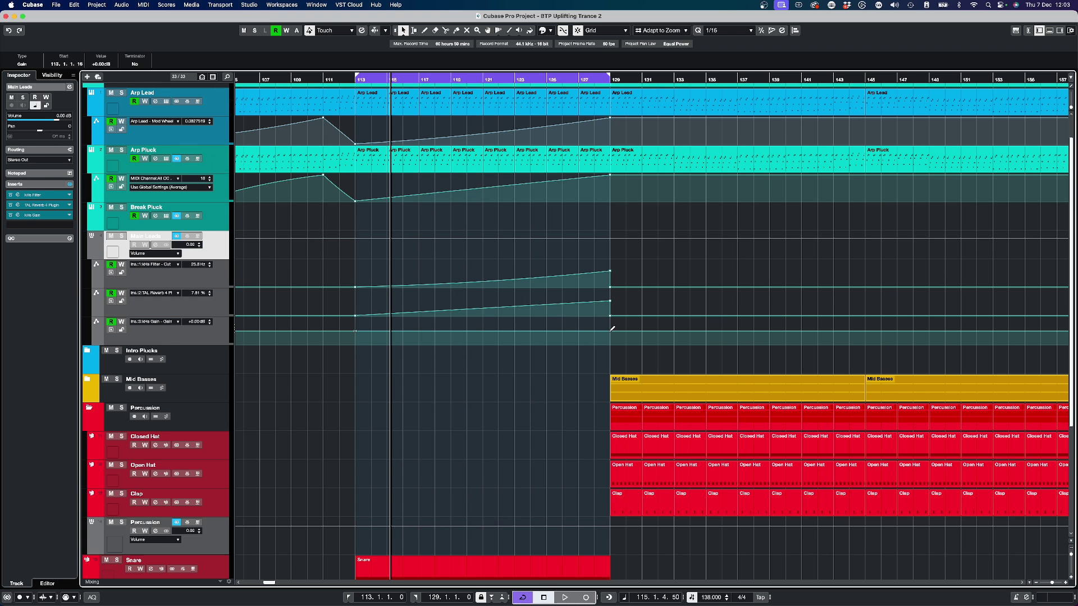
left_click(610, 332)
left_click_drag(612, 335, 611, 335)
Check the Main Leads channel level in the mixer while playing the build from bar 113.
key("F3")
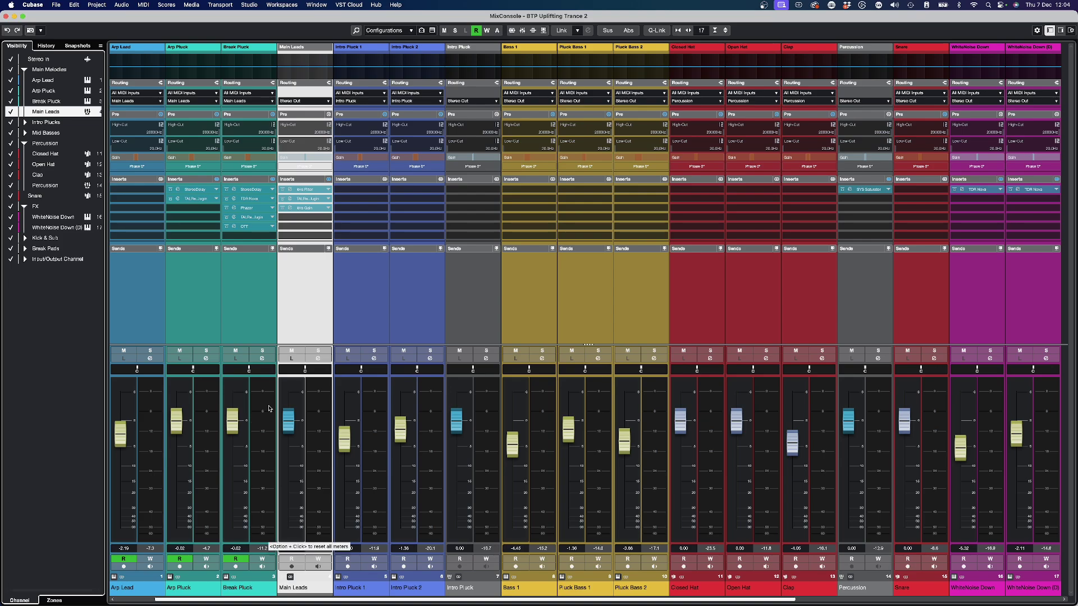
key("F3")
key("space")
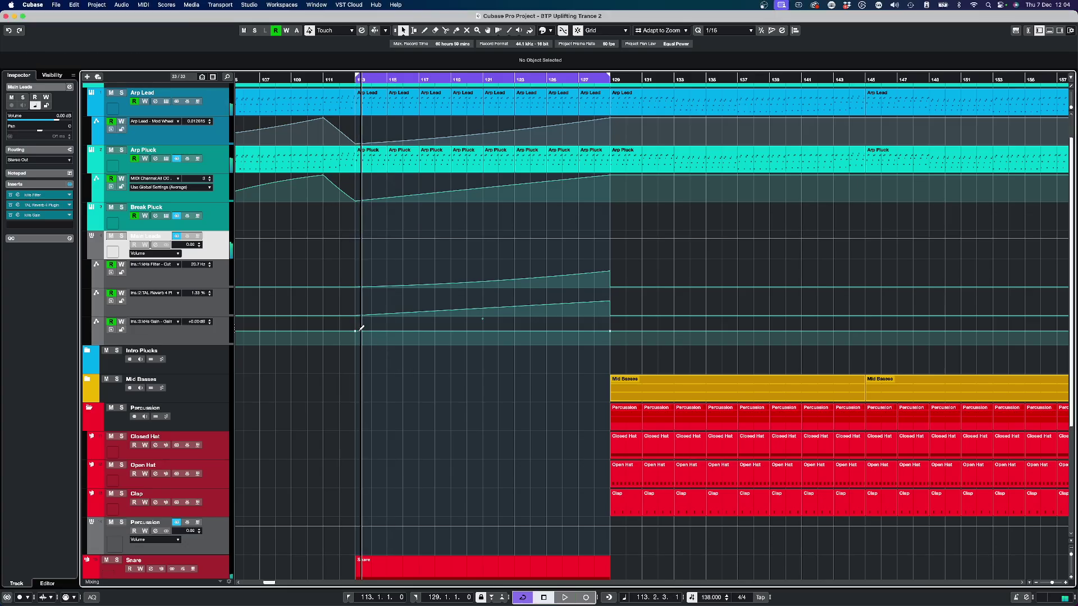
Enlarge the Main Leads gain lane and ramp the gain from 0 dB at bar 113 down to about -1.8 dB just before bar 129.
left_click_drag(220, 346, 275, 530)
scroll(300, 430, "down", 3)
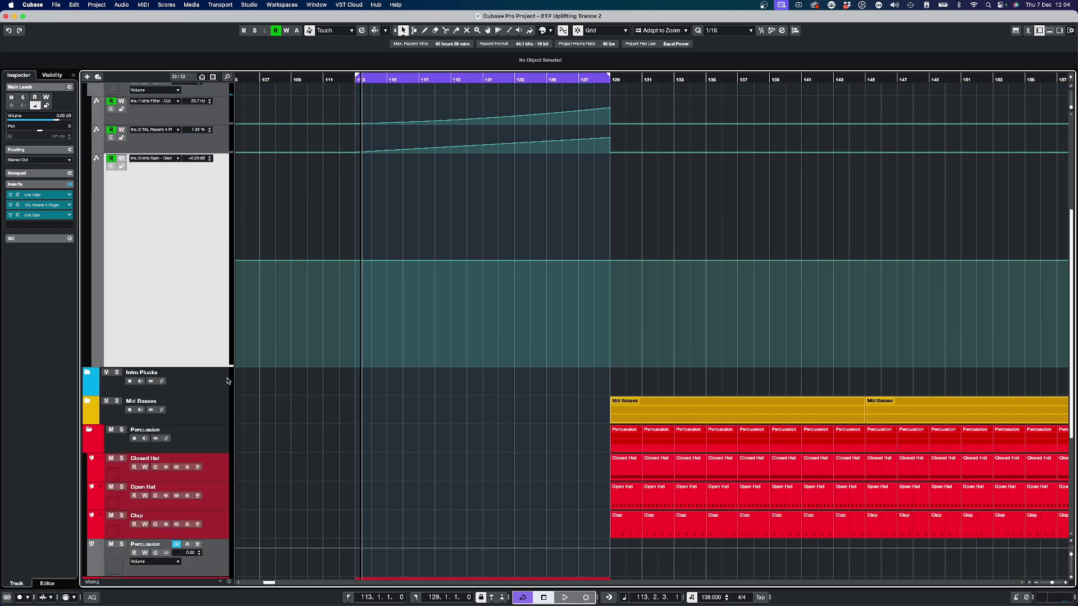
left_click_drag(228, 369, 229, 471)
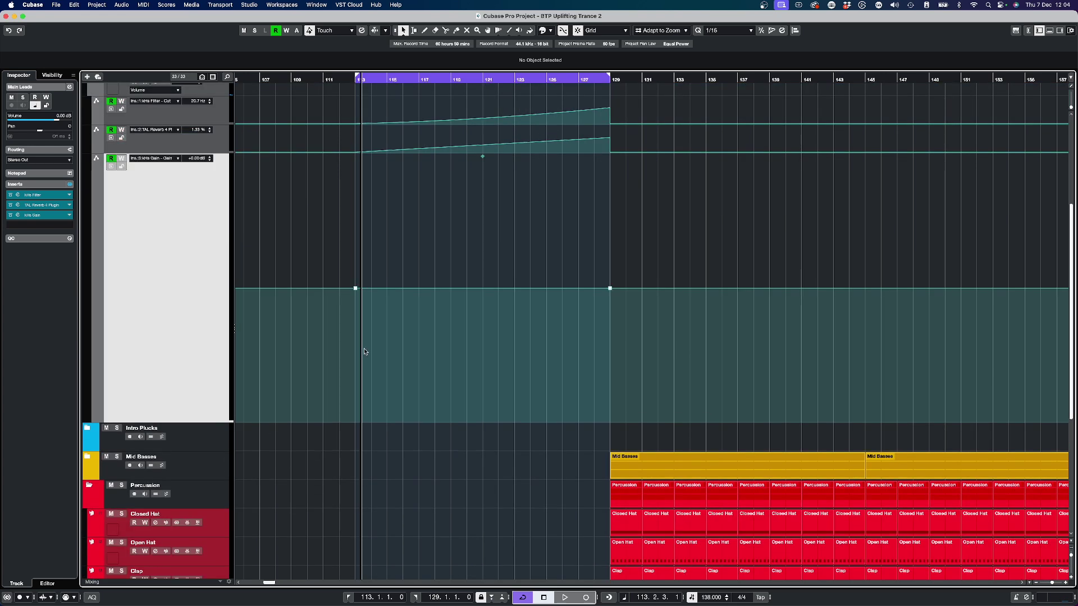
scroll(365, 352, "left", 5)
left_click_drag(685, 288, 721, 287)
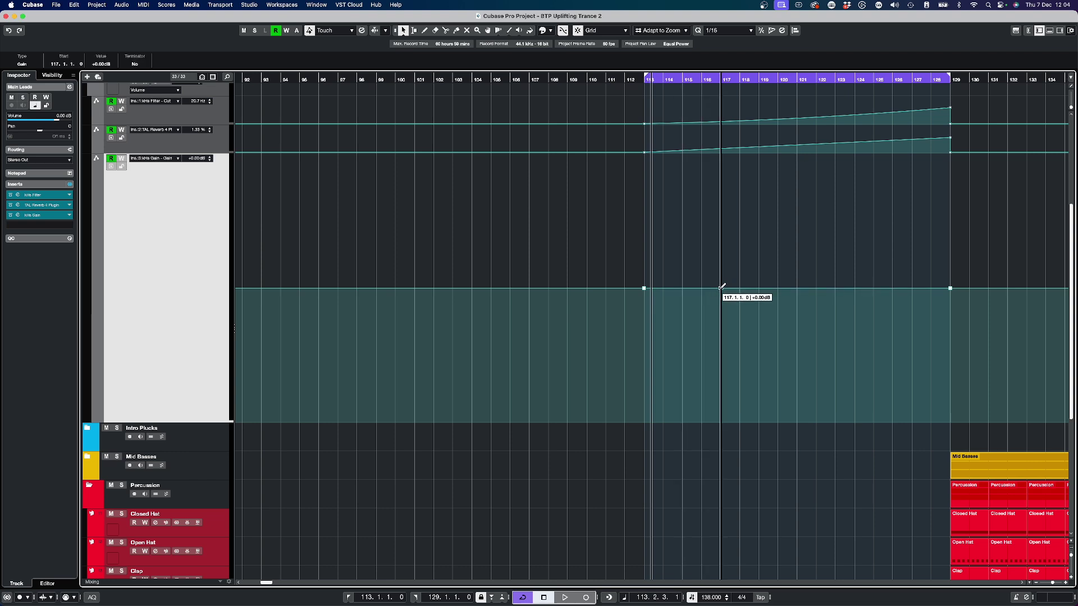
left_click_drag(721, 288, 944, 294)
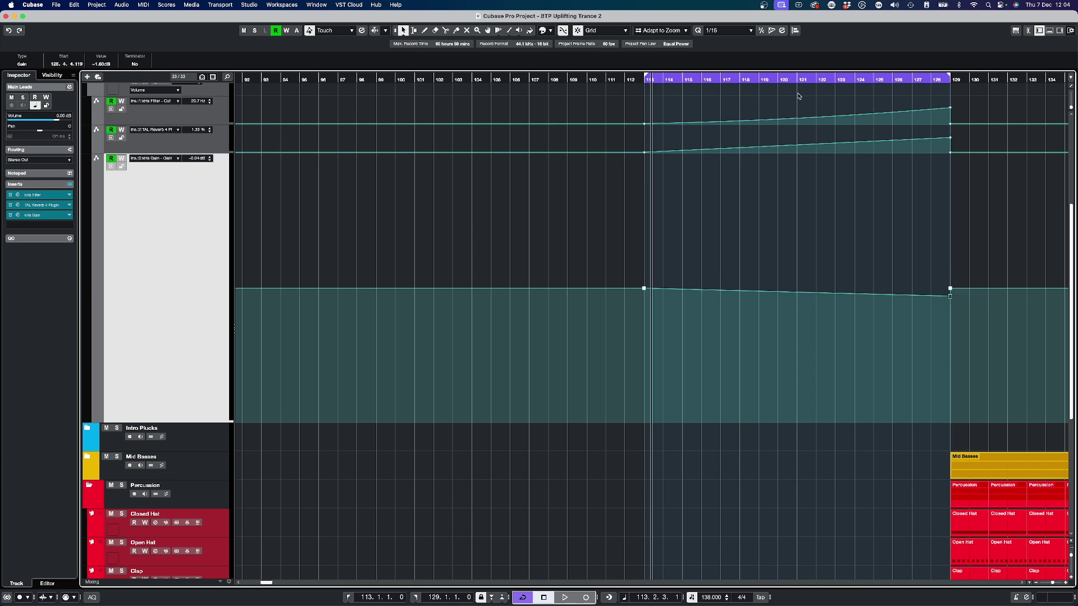
Collapse the loop range to bar 113 and play the build through into the drop to judge the gain automation.
left_click_drag(872, 83, 644, 95)
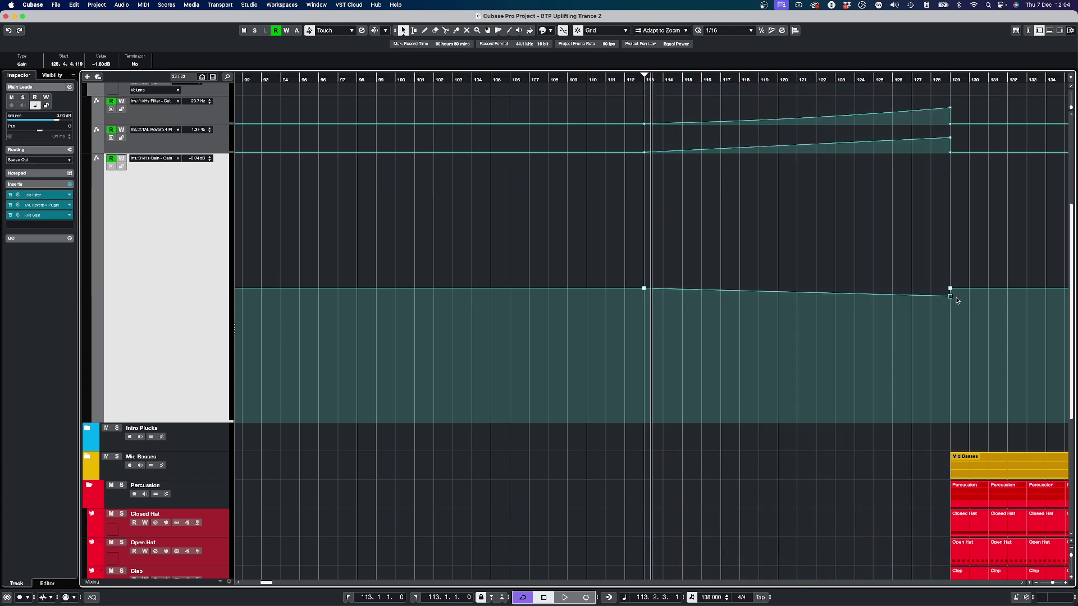
scroll(888, 265, "right", 10)
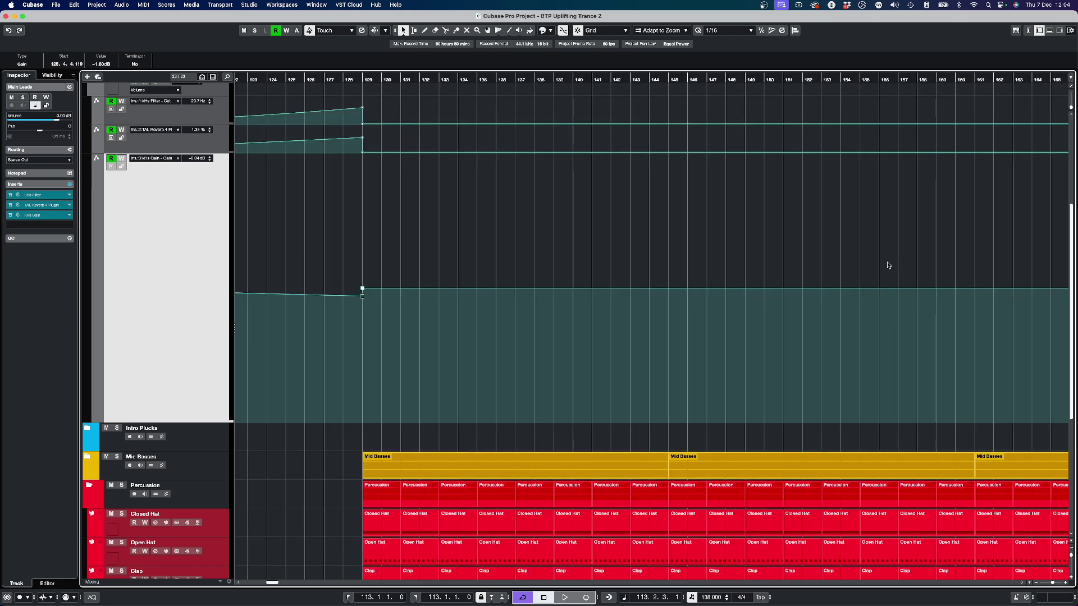
key("space")
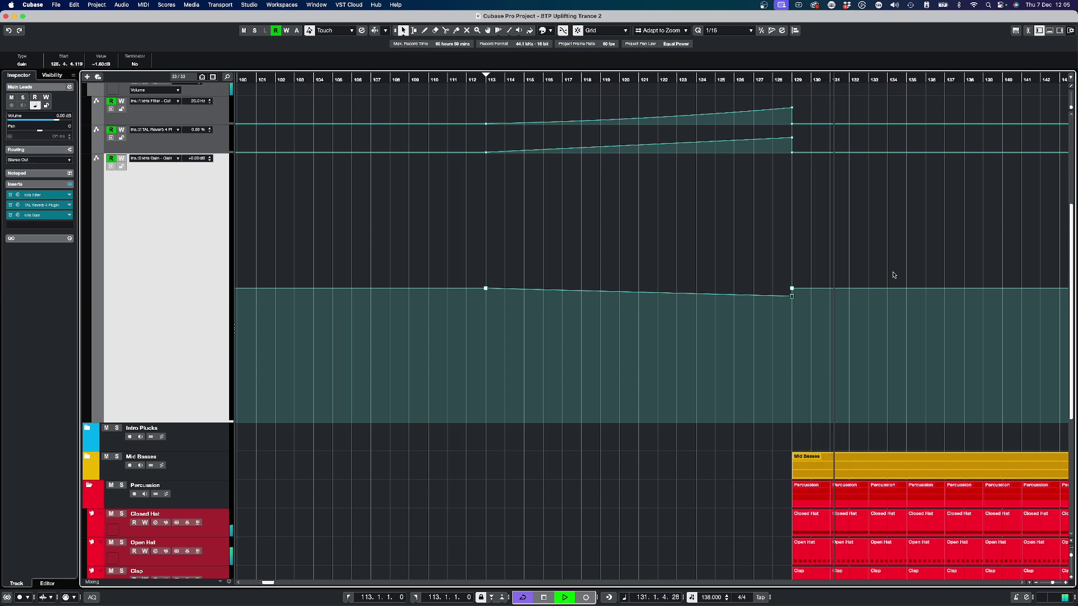
key("space")
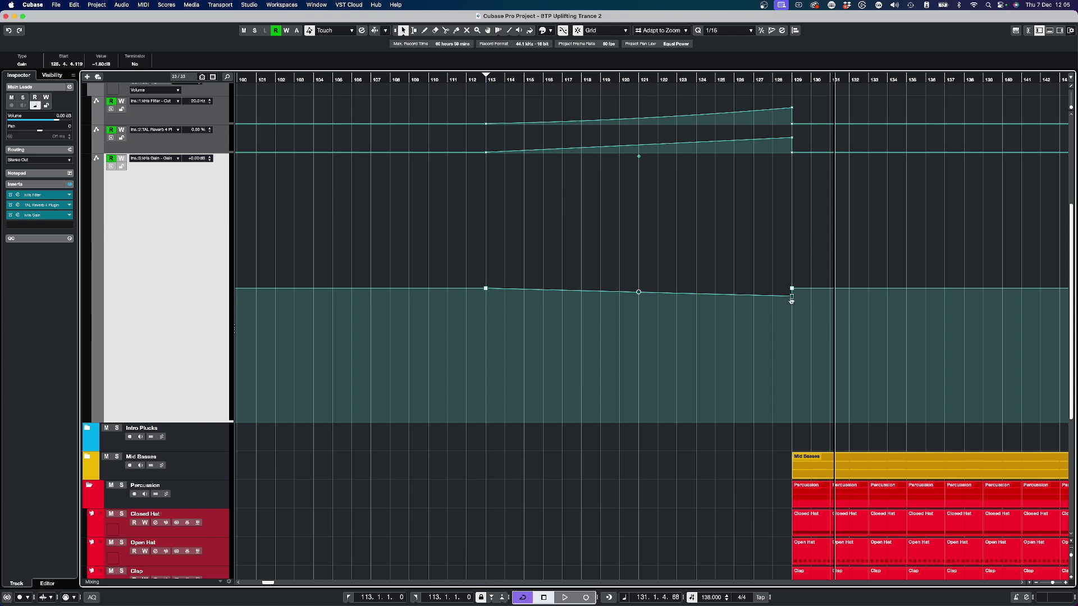
mouse_move(791, 297)
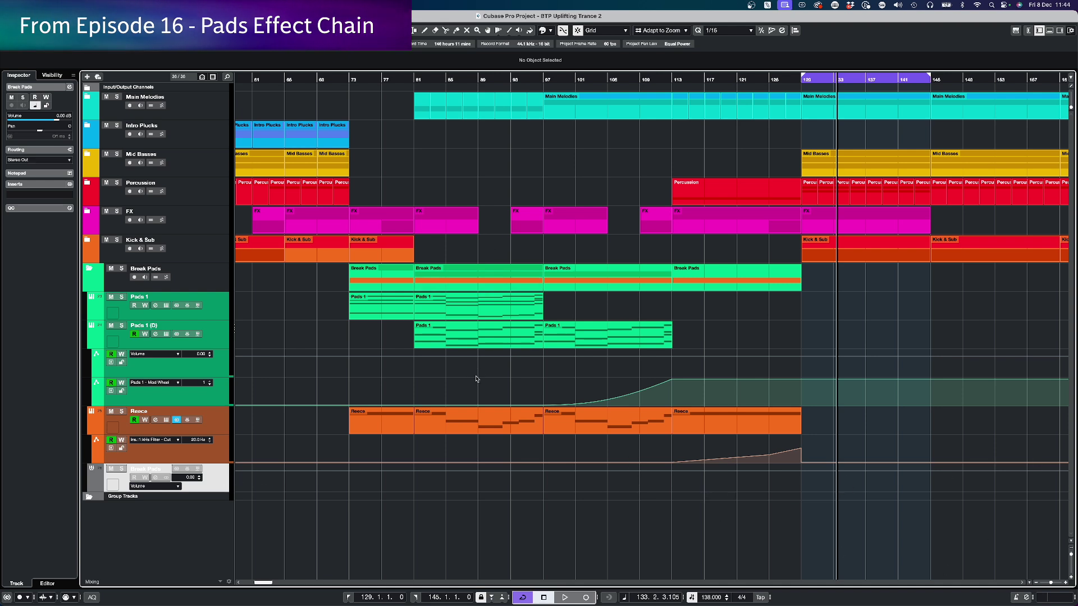
Loop bars 81 to 97 around the Pads 1 parts, solo the Pads 1 track and play it.
left_click(502, 300)
key("p")
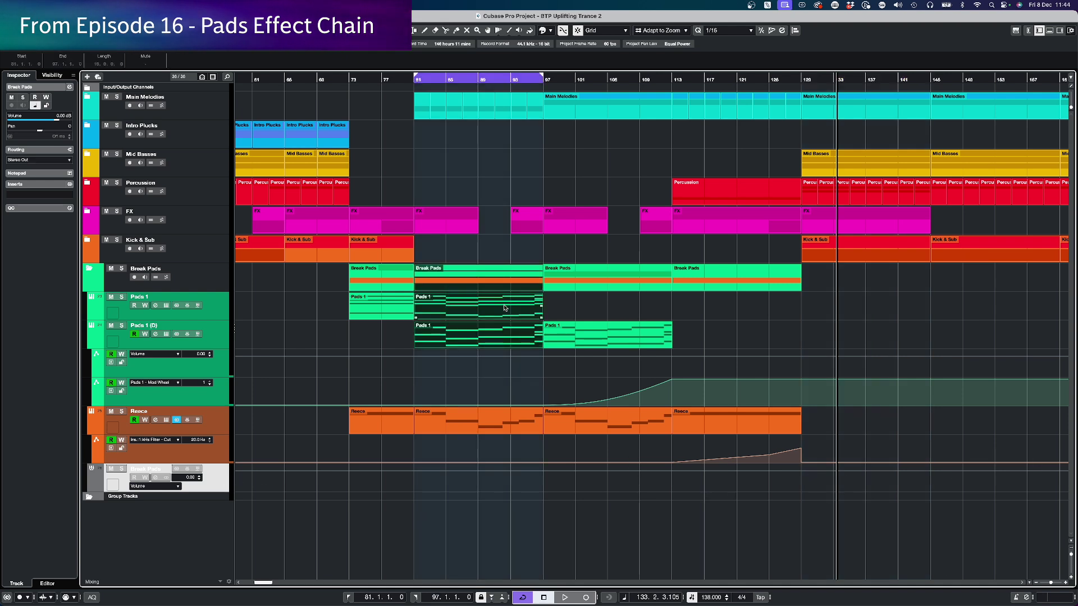
left_click(504, 366)
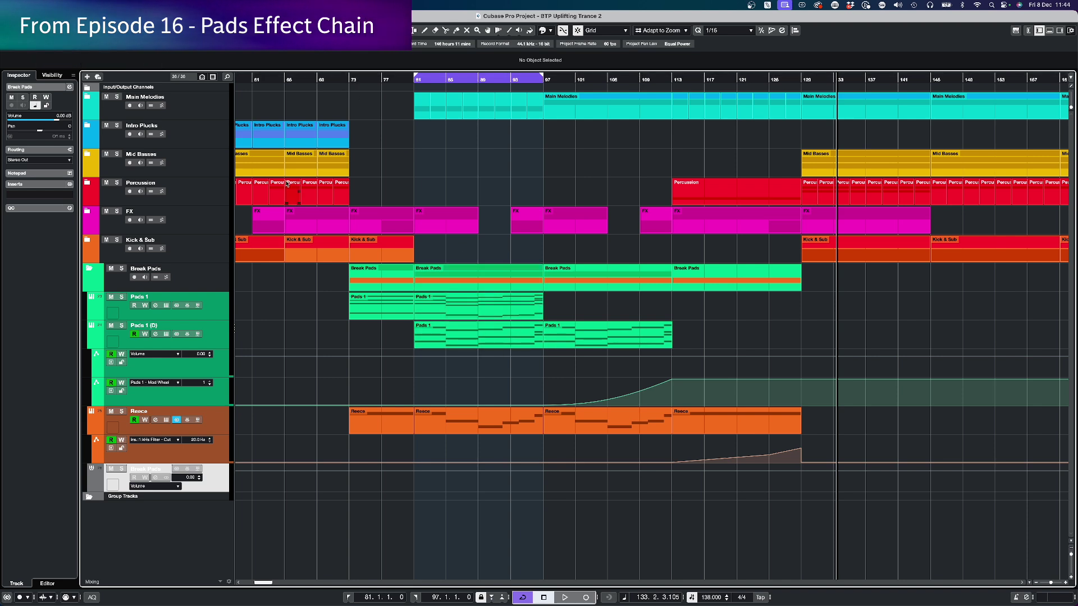
left_click(122, 297)
key("space")
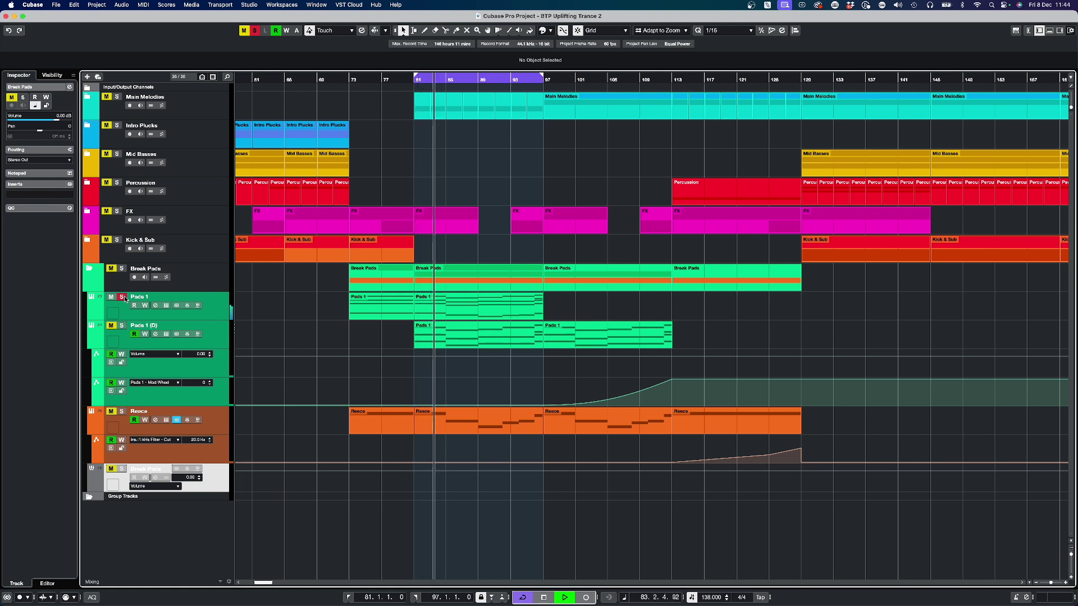
Play the bar 81 loop, switching the Pads 1 solo off and on to compare it with the mix.
key("space")
left_click(123, 298)
key("space")
left_click(123, 297)
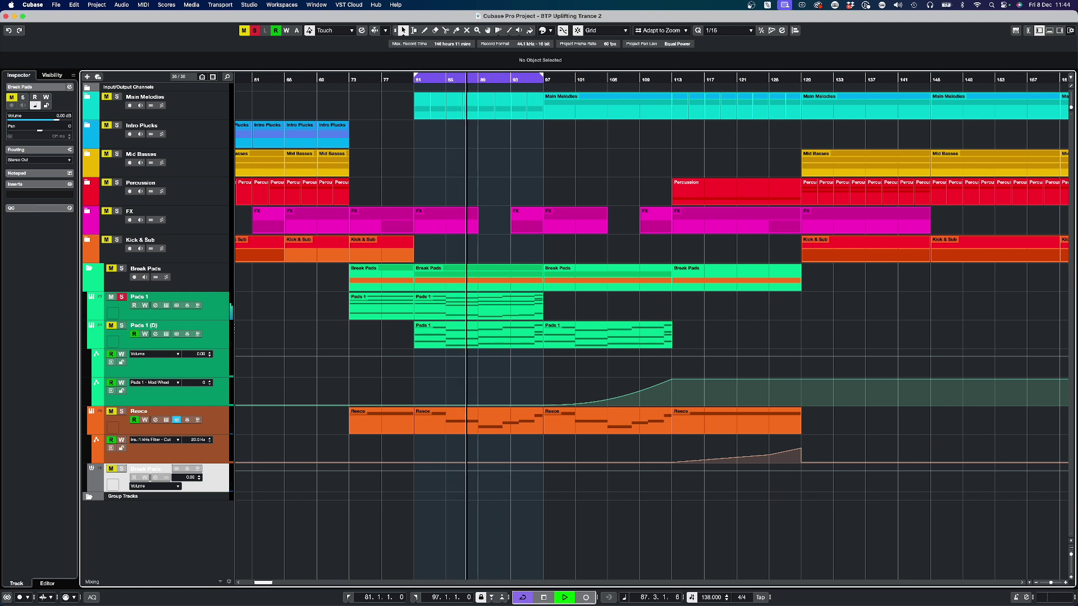
Route the outputs of Pads 1 and Pads 1 (D) to the Break Pads group, and rename that group channel Pad Mix.
key("F3")
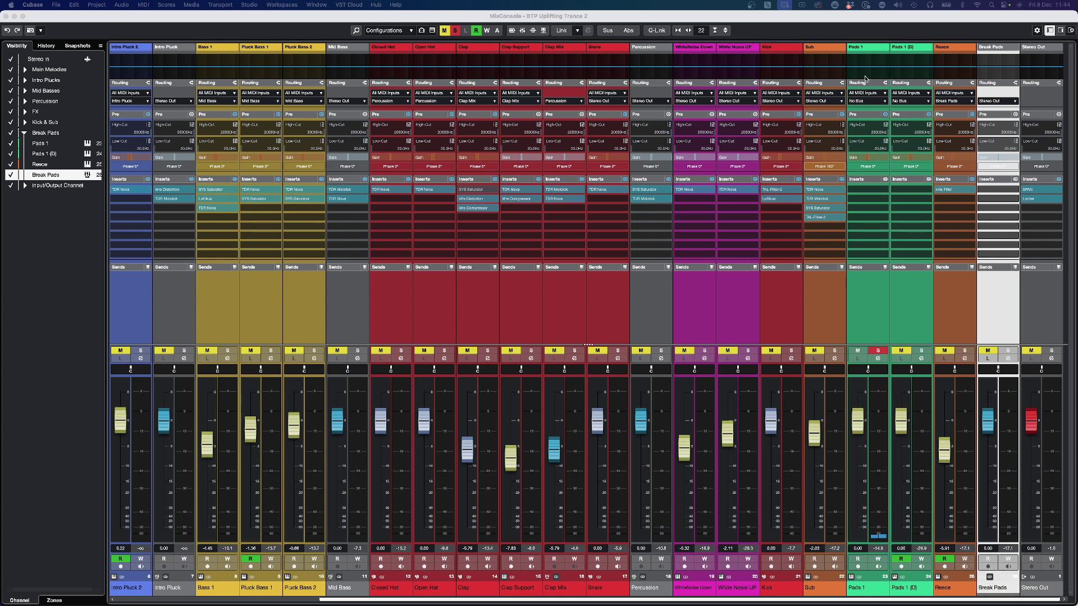
left_click(869, 102)
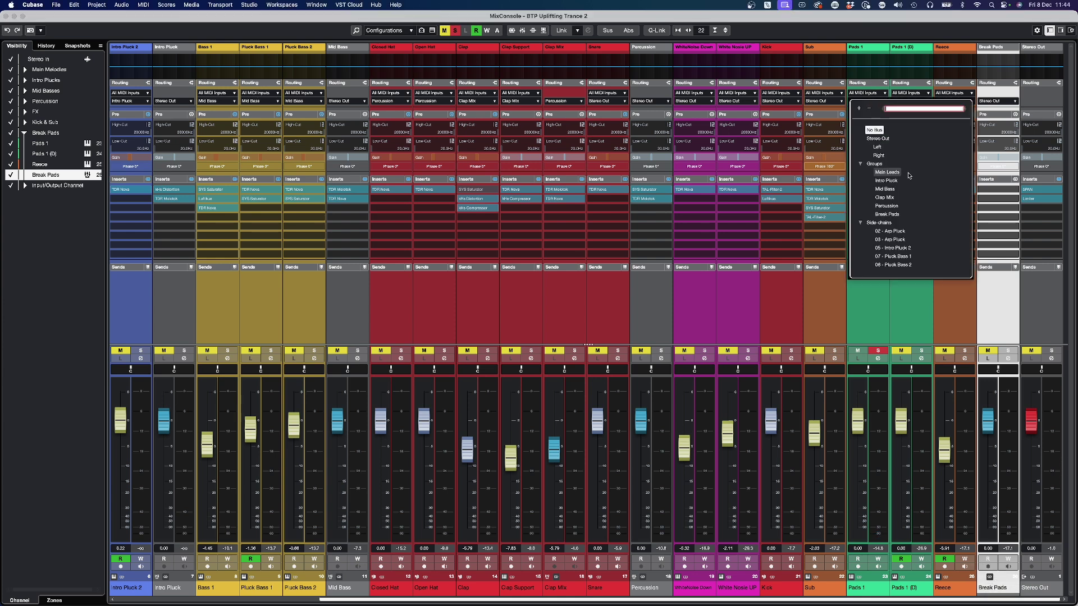
left_click(891, 214)
left_click(911, 101)
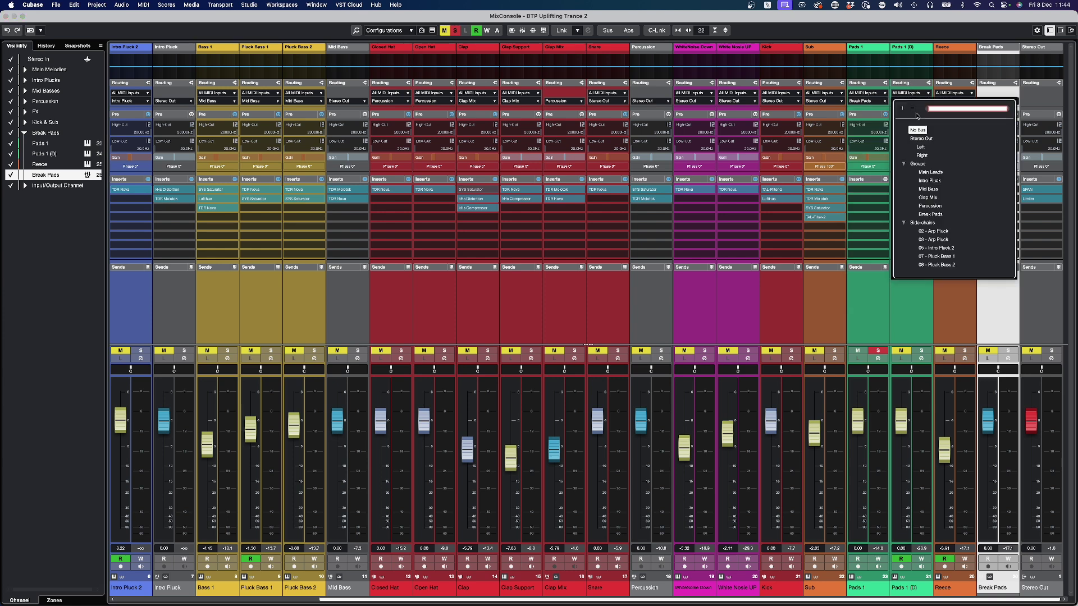
left_click(933, 214)
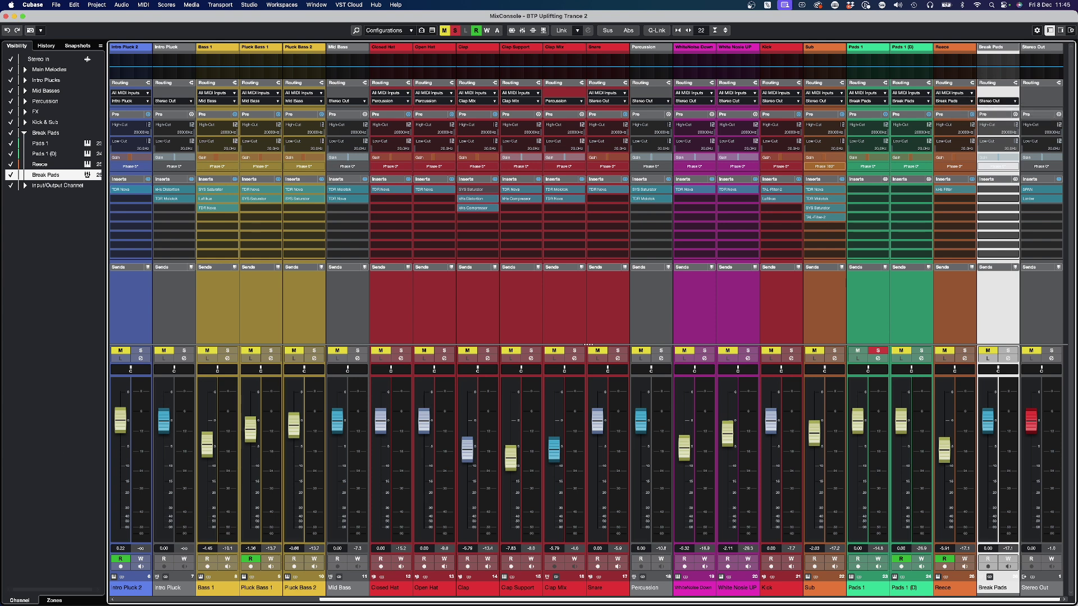
key("F3")
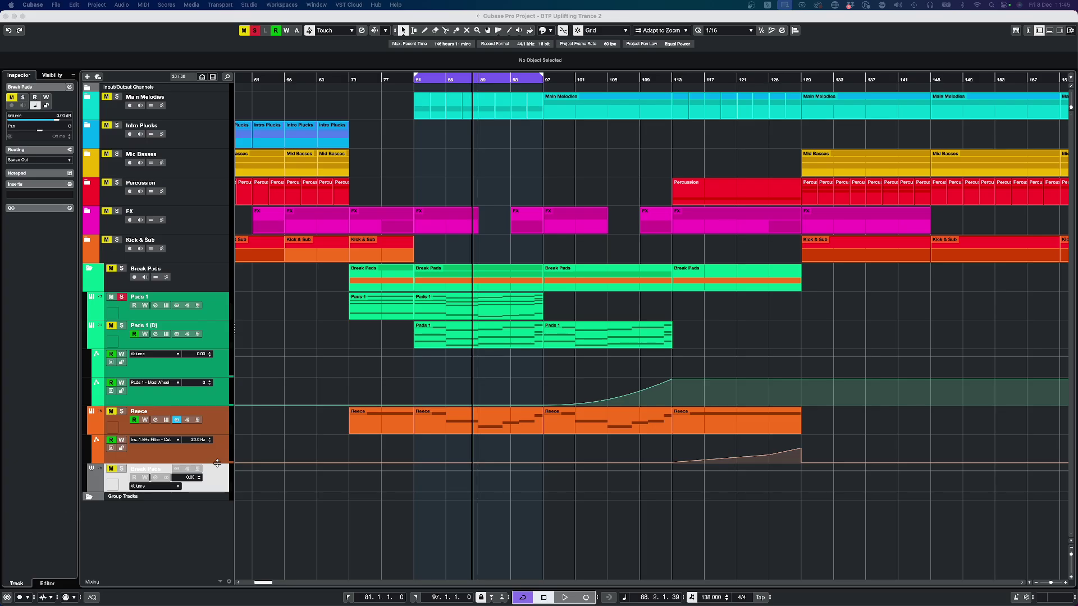
double_click(156, 471)
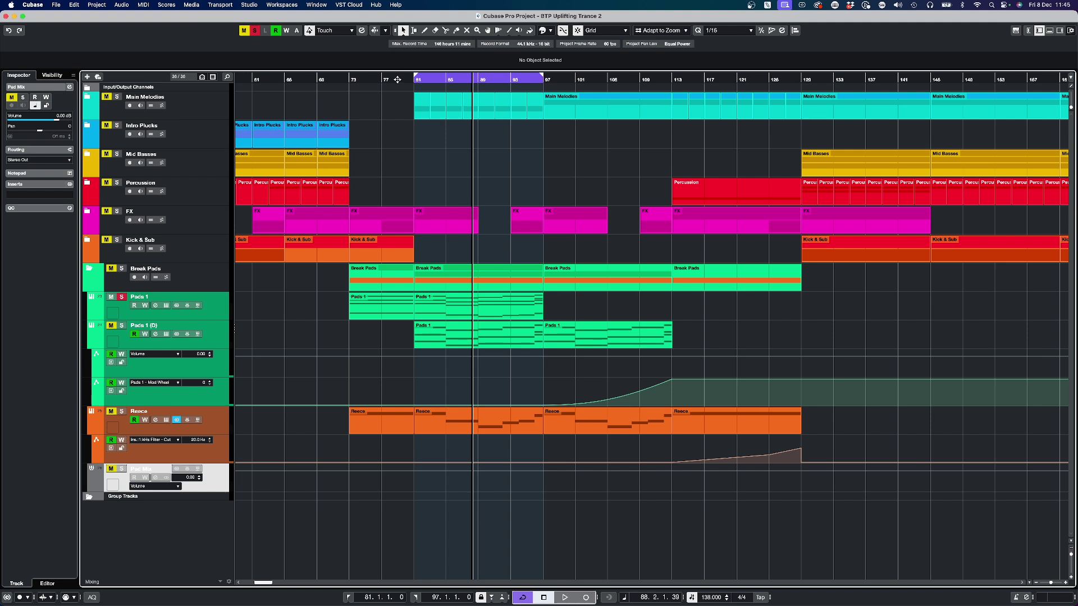
Play the soloed Pads 1 track from bar 73 and again from around bar 81.
left_click(354, 78)
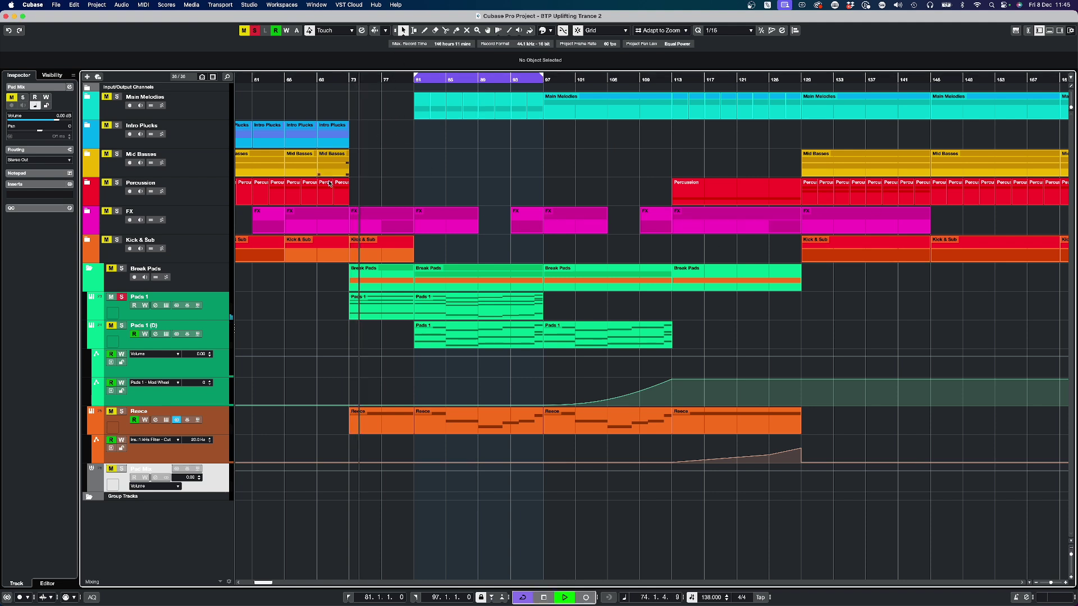
key("space")
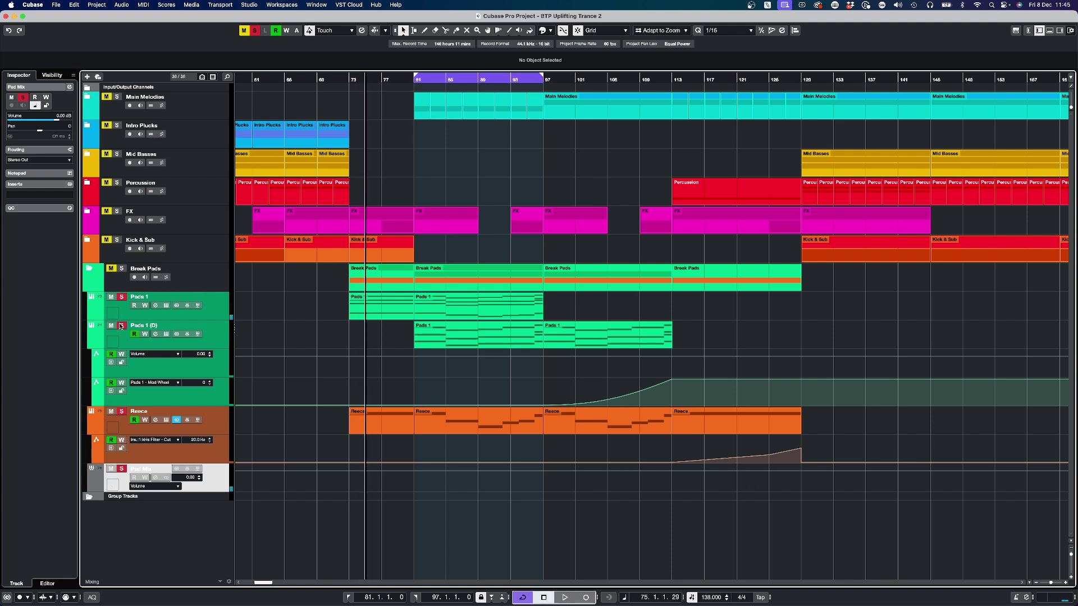
left_click(408, 75)
key("space")
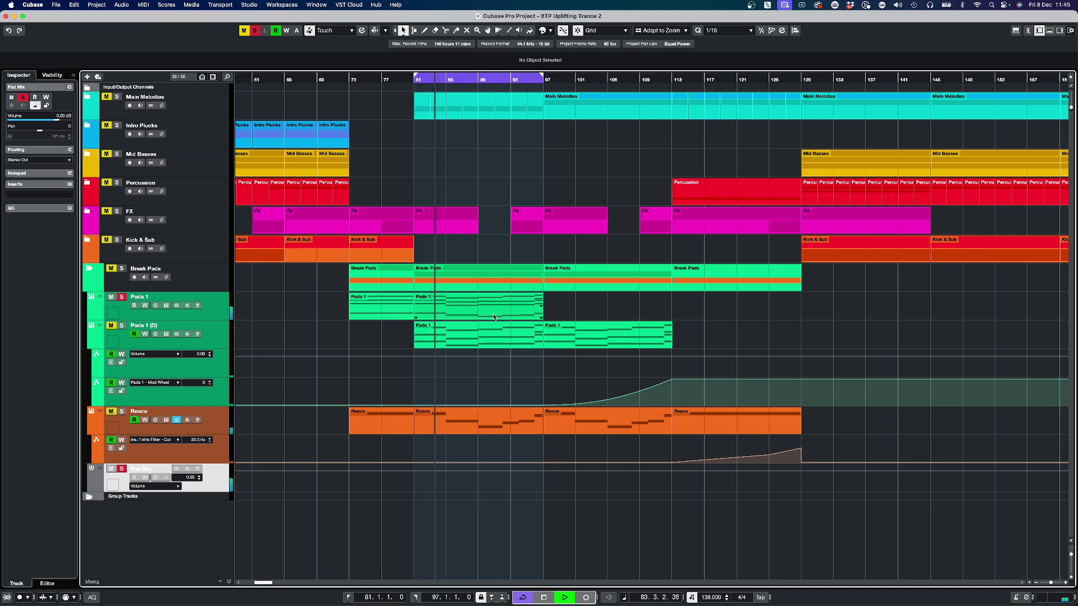
Insert the TDR Nova equalizer on the Pads 1 track and place its window clear of the track controls.
left_click(220, 307)
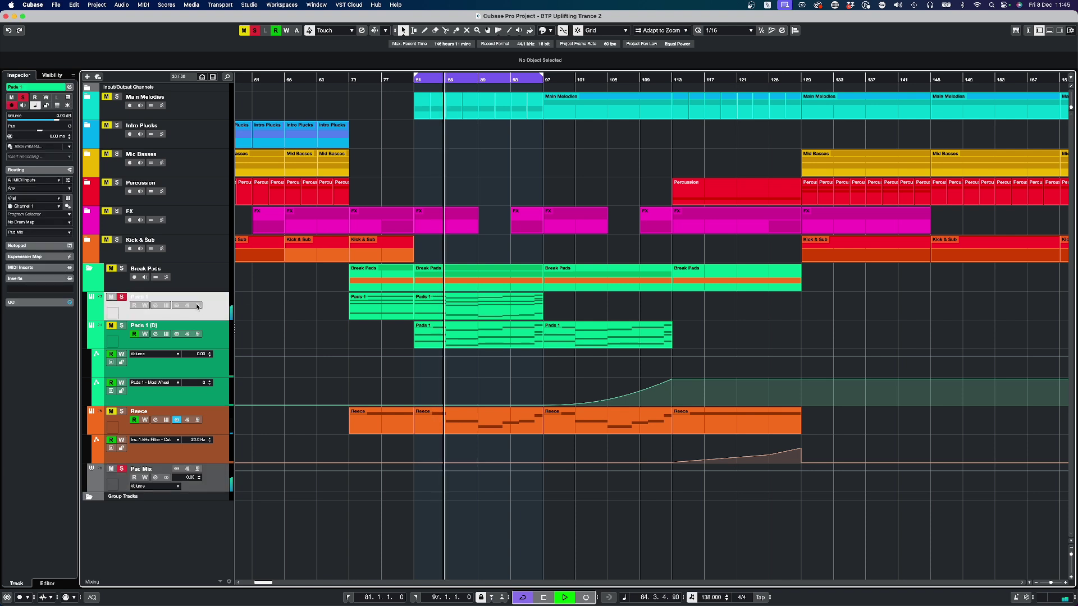
left_click(48, 290)
type("nova")
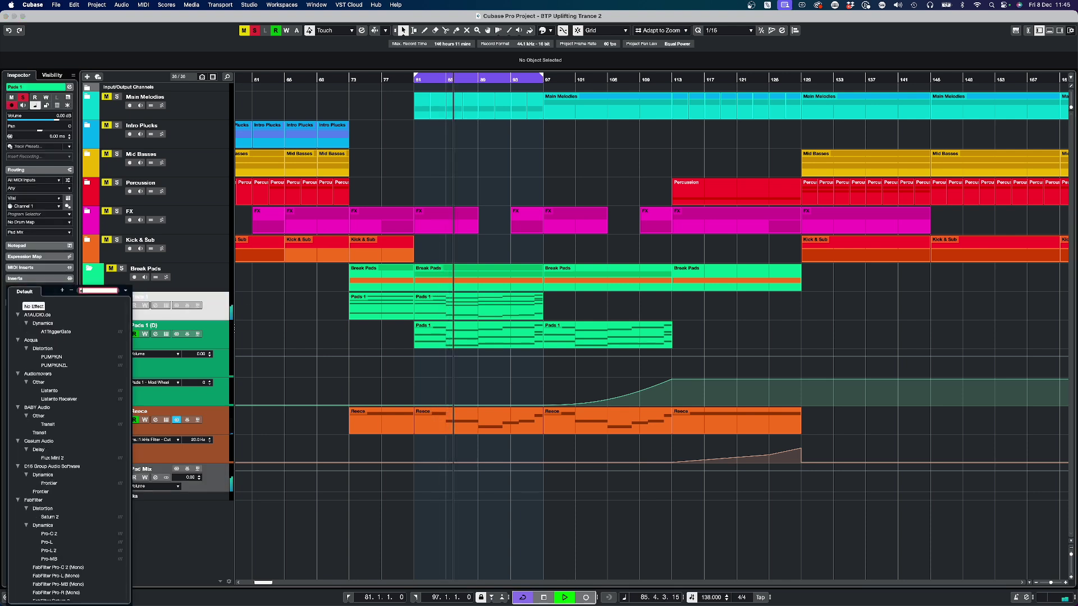
double_click(52, 324)
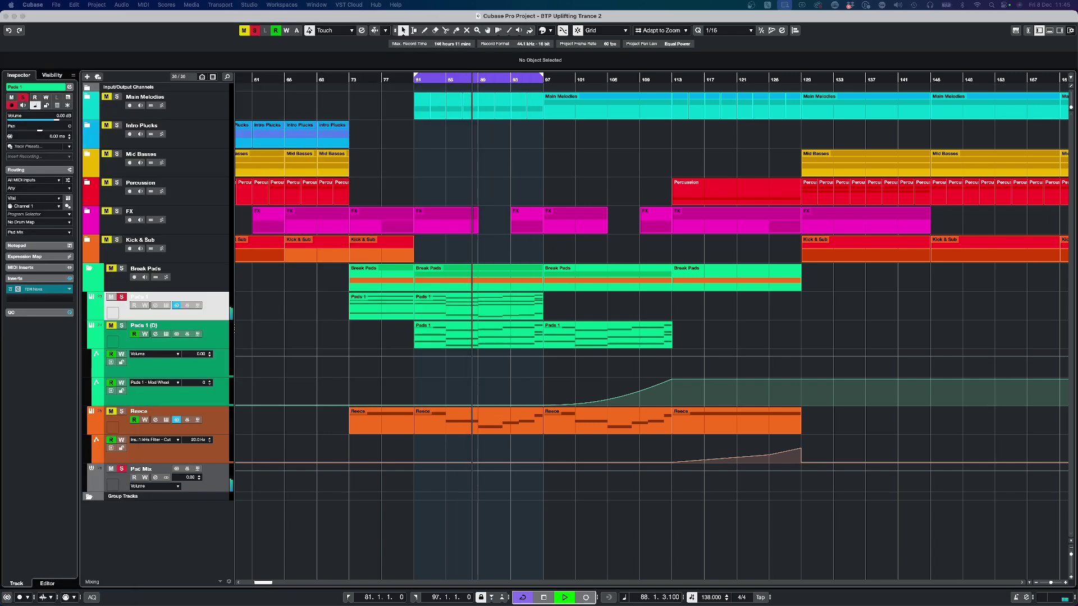
left_click_drag(444, 190, 745, 67)
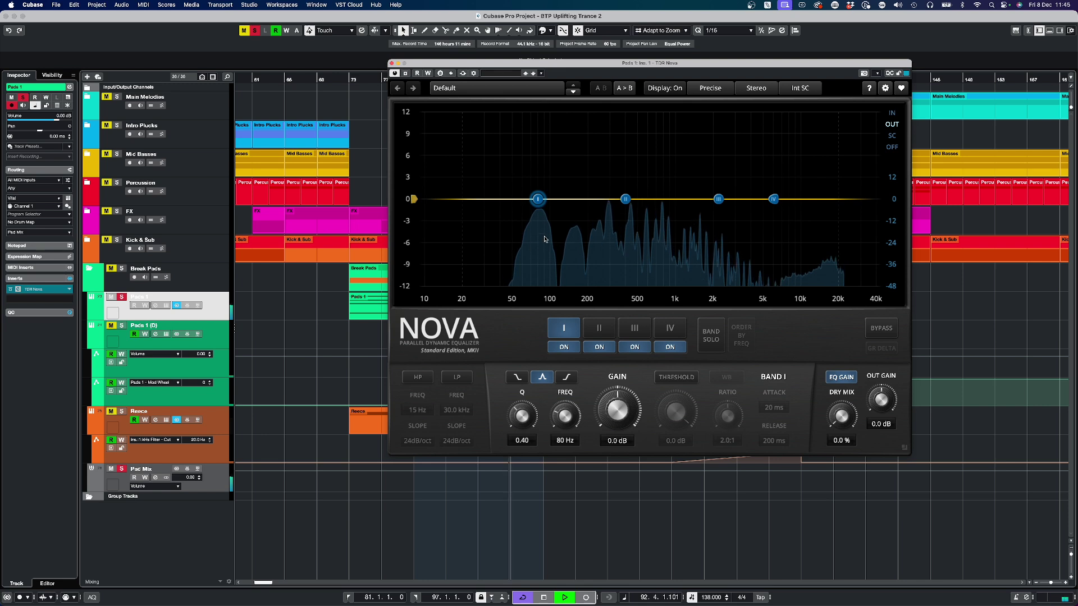
Set Nova's band I to a low shelf of about -6.7 dB at 88 Hz, compare it bypassed and close the plug-in.
left_click_drag(537, 200, 542, 251)
left_click(525, 380)
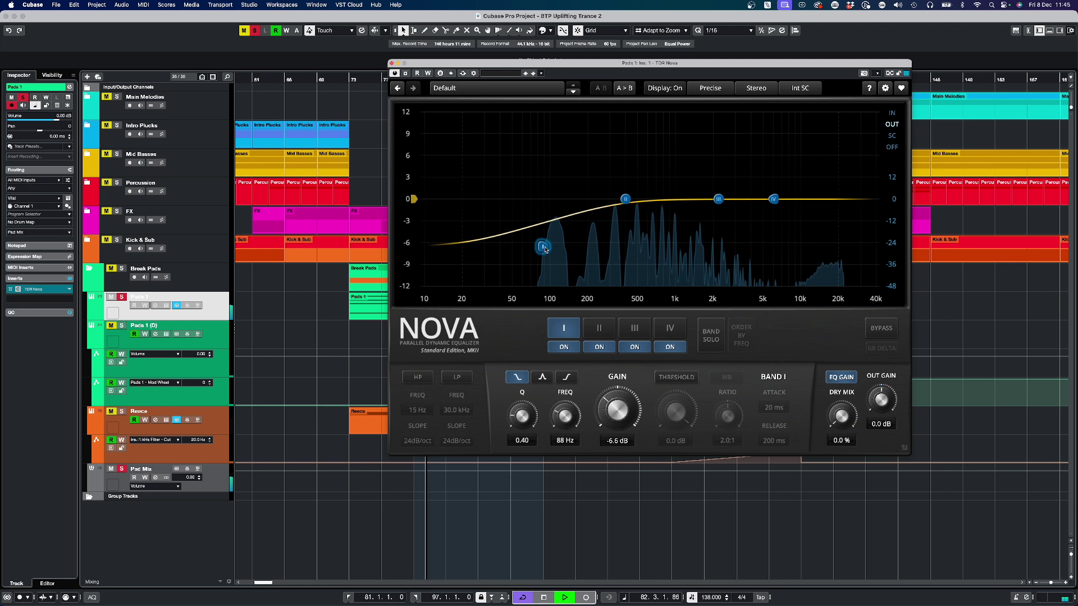
left_click(394, 73)
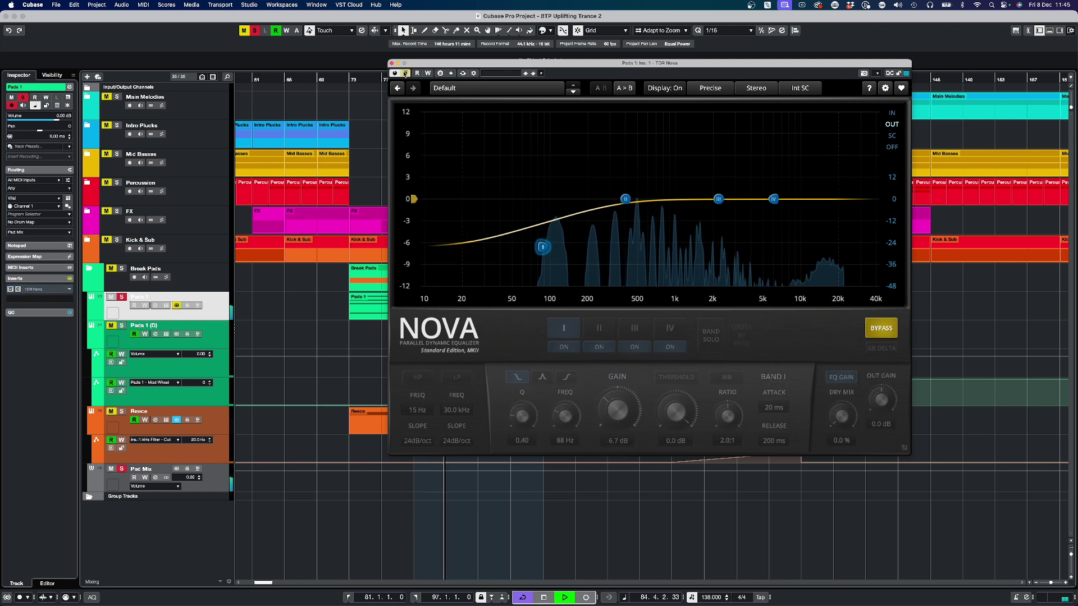
left_click(404, 74)
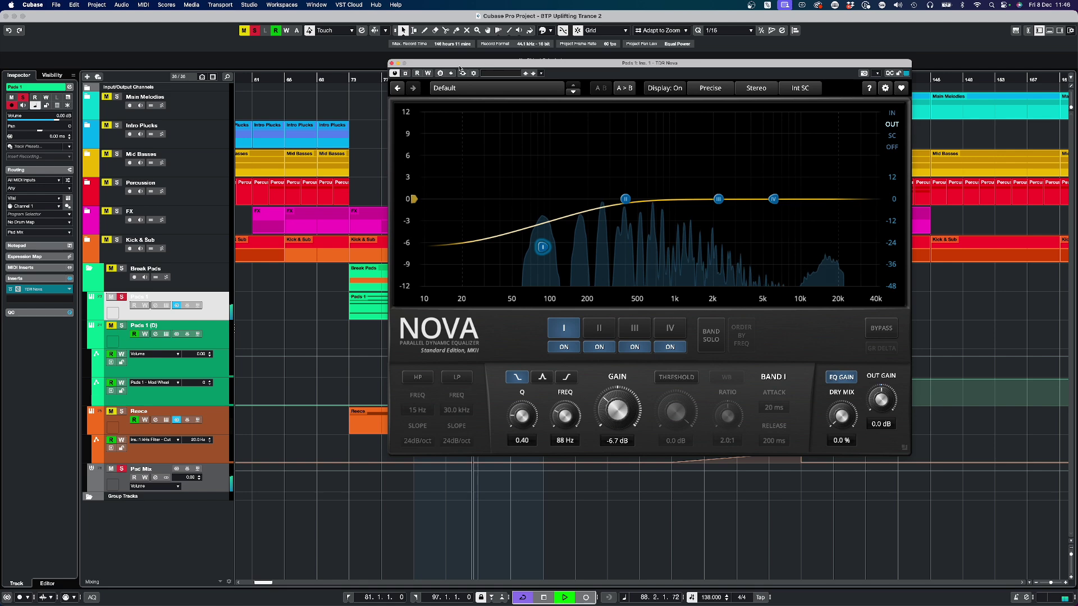
left_click(392, 63)
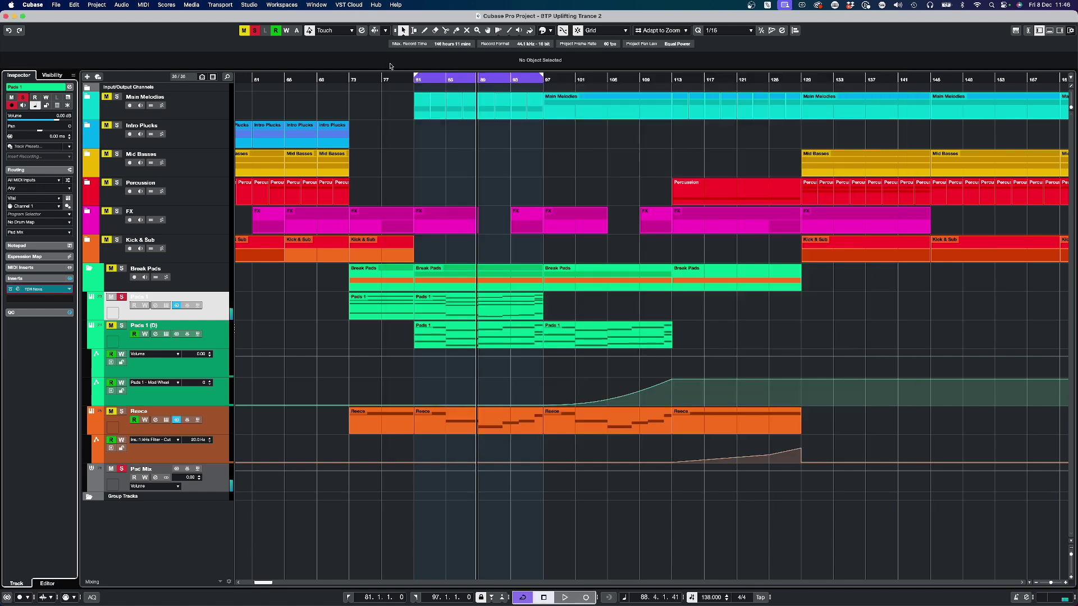
Play the break from around bar 79 with Pads 1 soloed and with the full mix.
left_click(399, 80)
key("space")
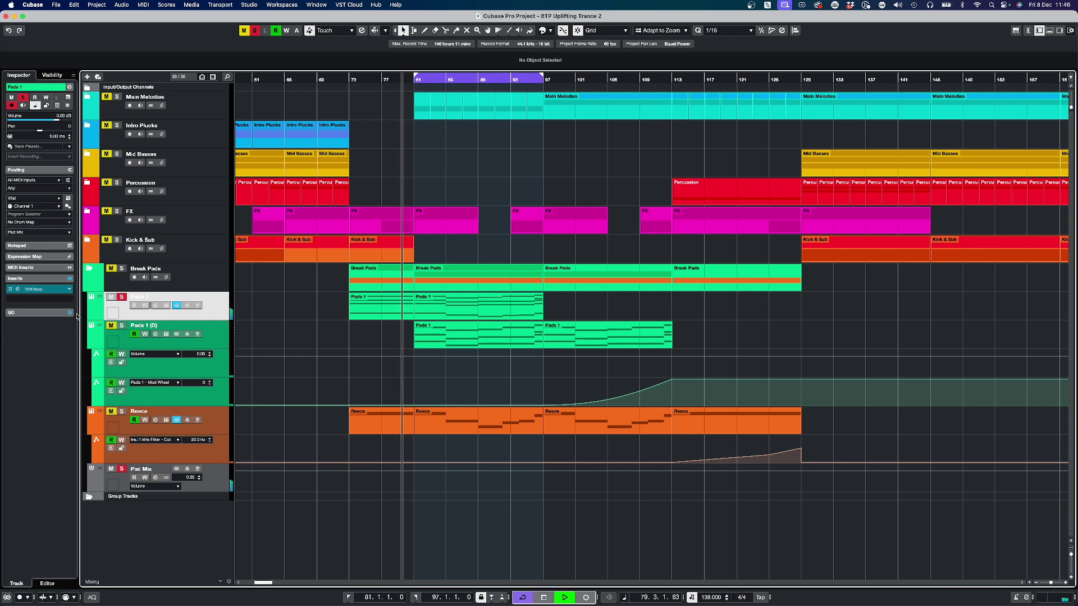
left_click(121, 296)
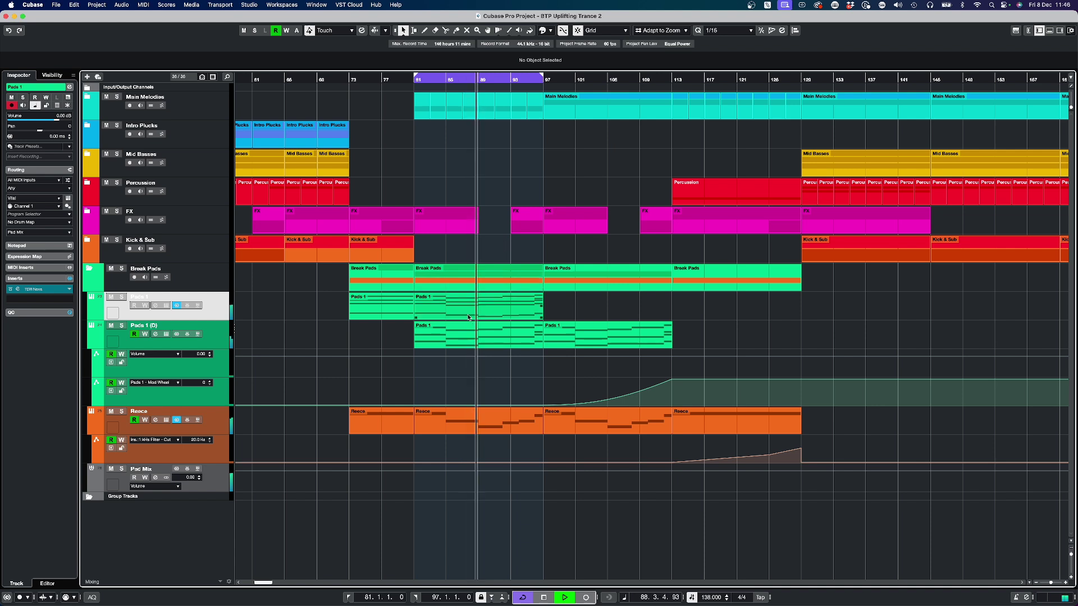
key("space")
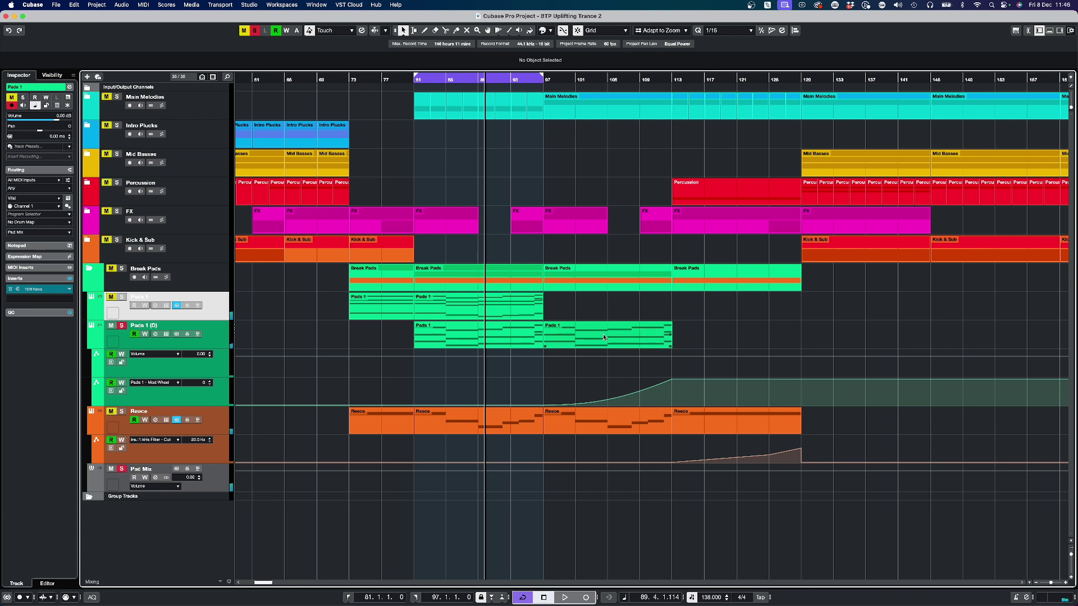
Audition the Pads 1 (D) part at bar 81 and raise its Mod Wheel automation point at bar 97 to 1.
left_click(477, 335)
key("alt+space")
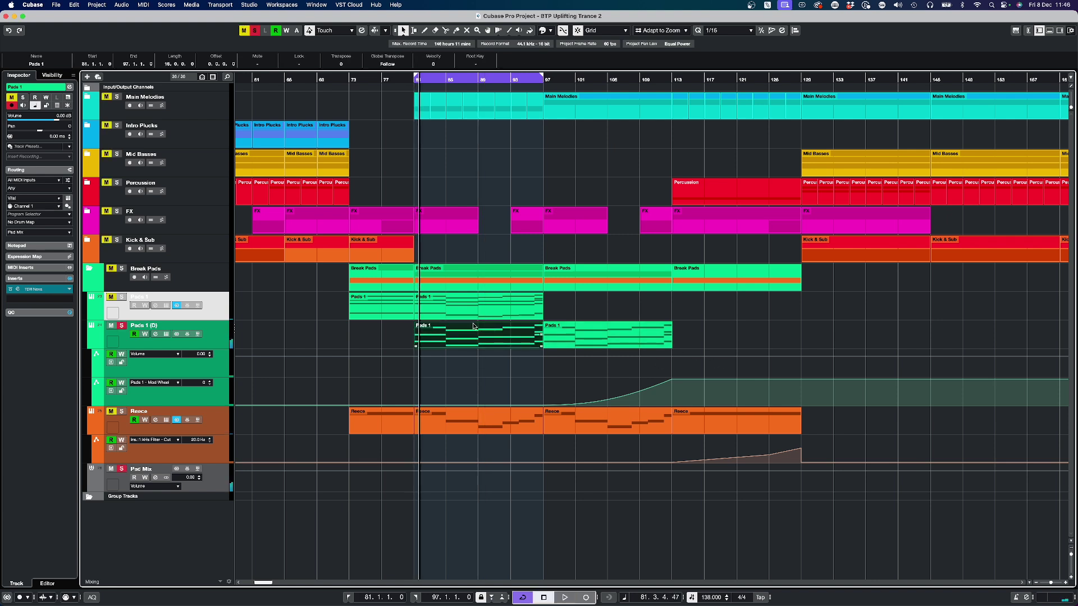
left_click_drag(542, 405, 542, 379)
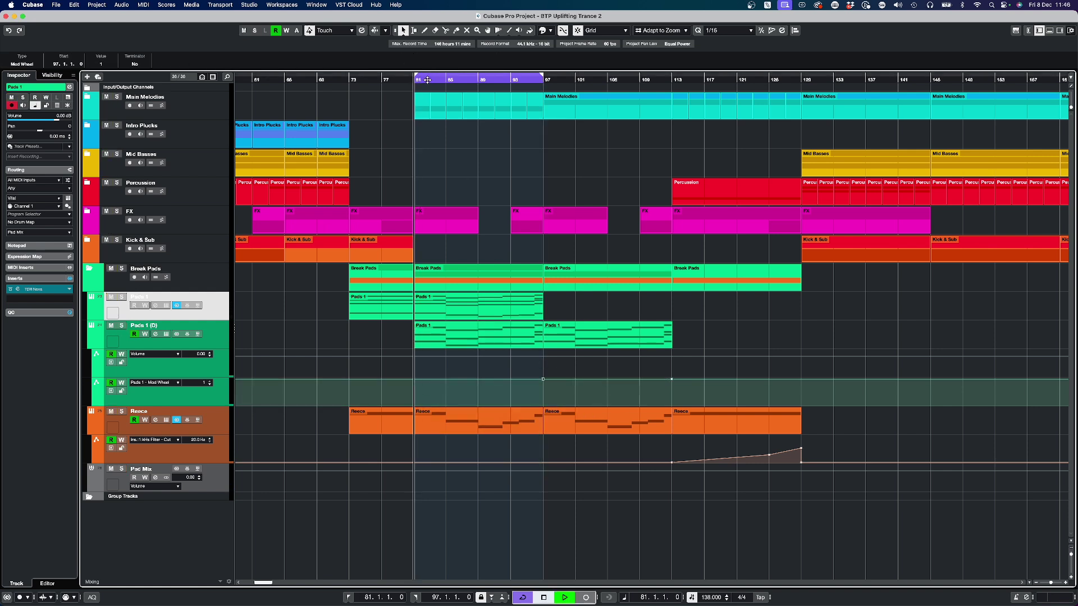
key("space")
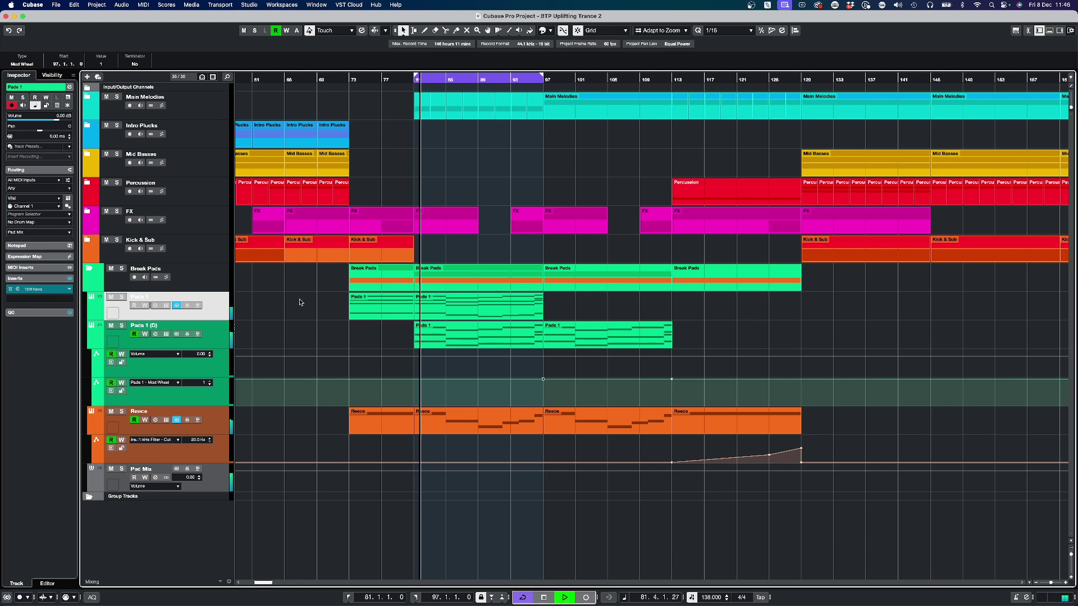
Toggle solo and mute on Pads 1 during playback to compare the pads with and without it.
left_click(123, 297)
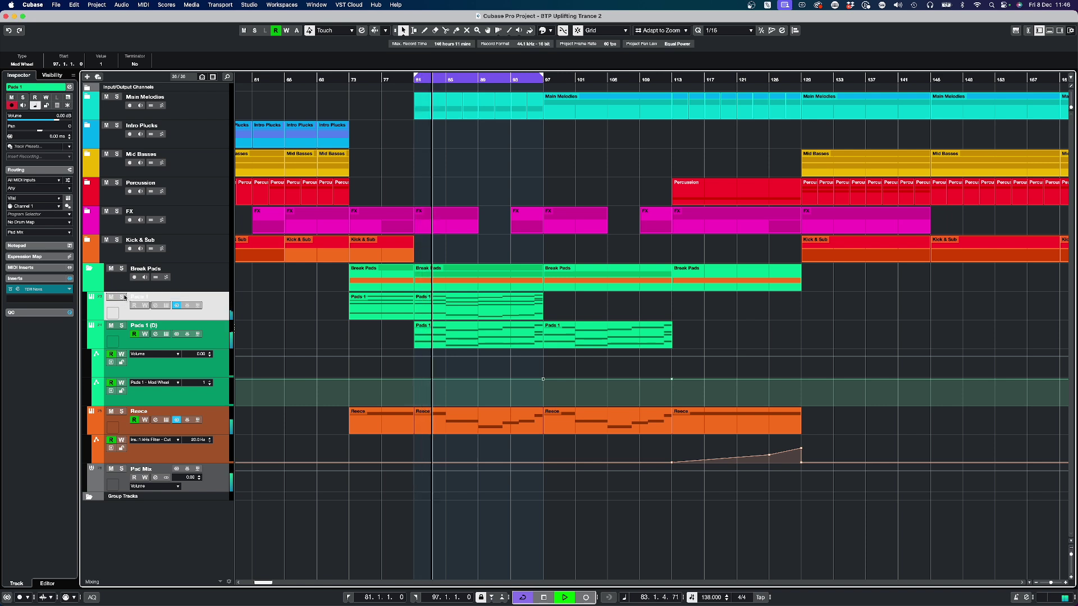
left_click(123, 297)
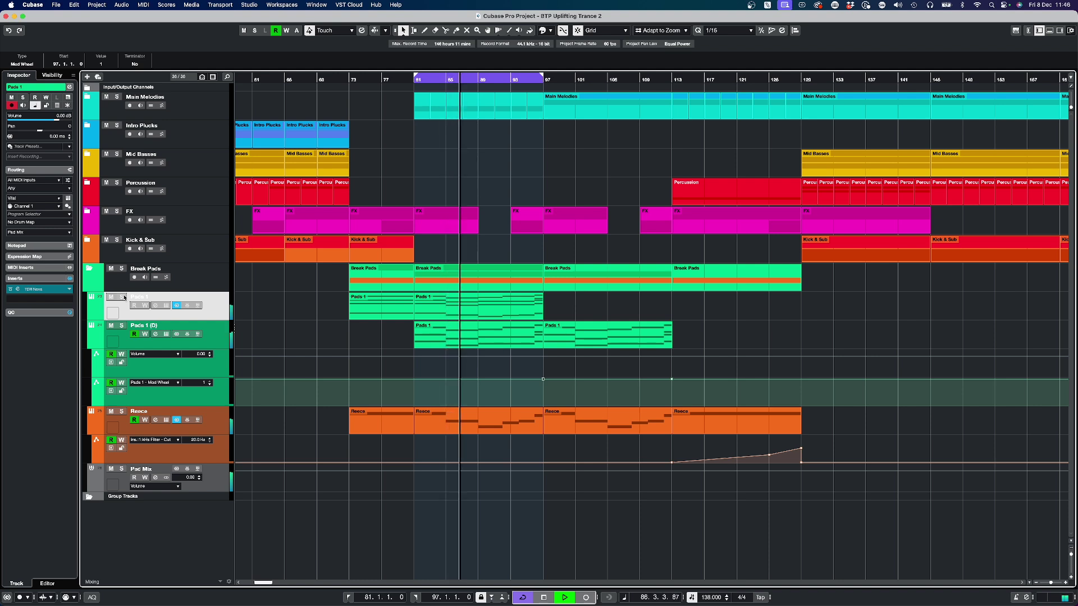
left_click(111, 297)
left_click(110, 297)
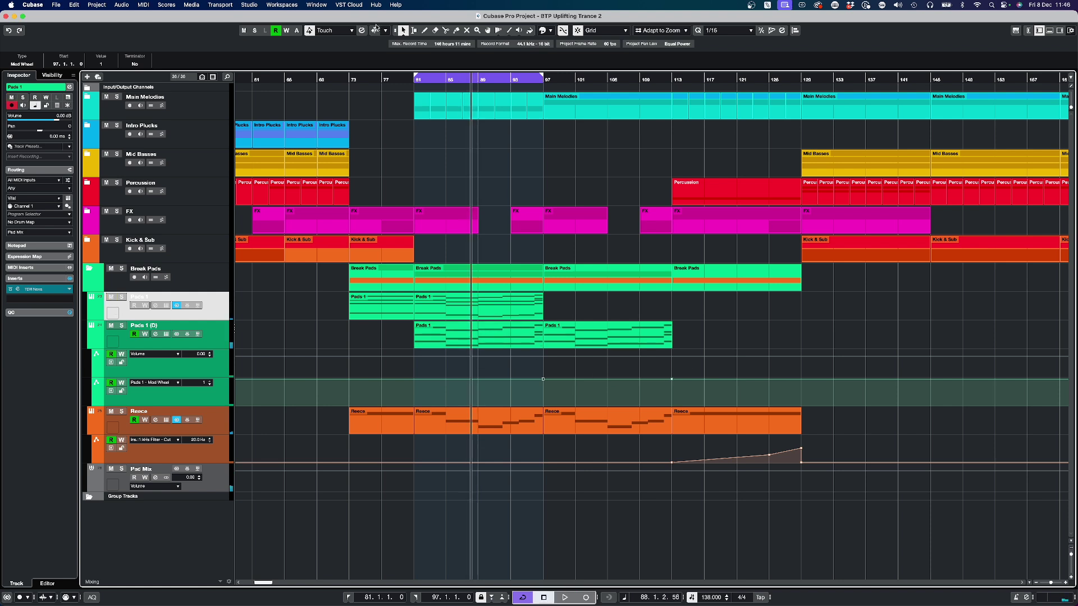
Play the break from bar 73 and adjust the Pads 1 channel's pre-gain in the mixer.
left_click(348, 79)
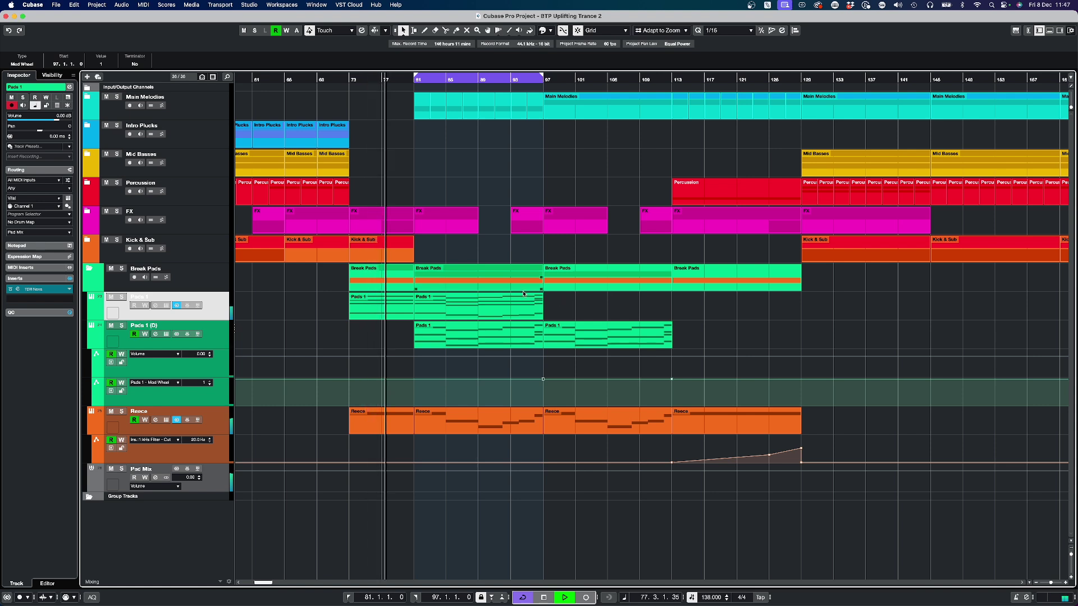
key("space")
key("F3")
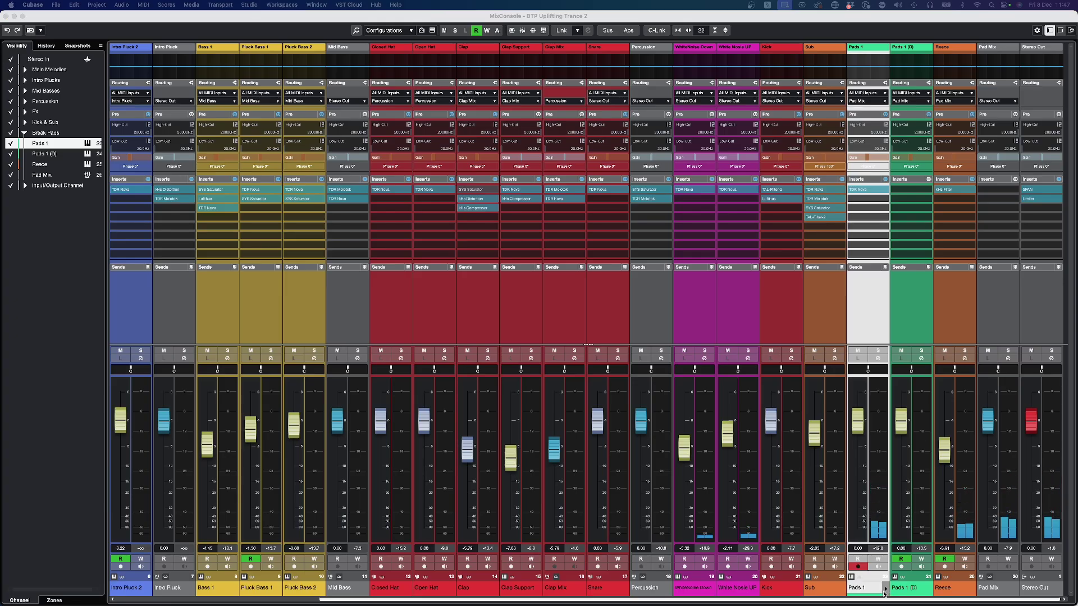
left_click(877, 158)
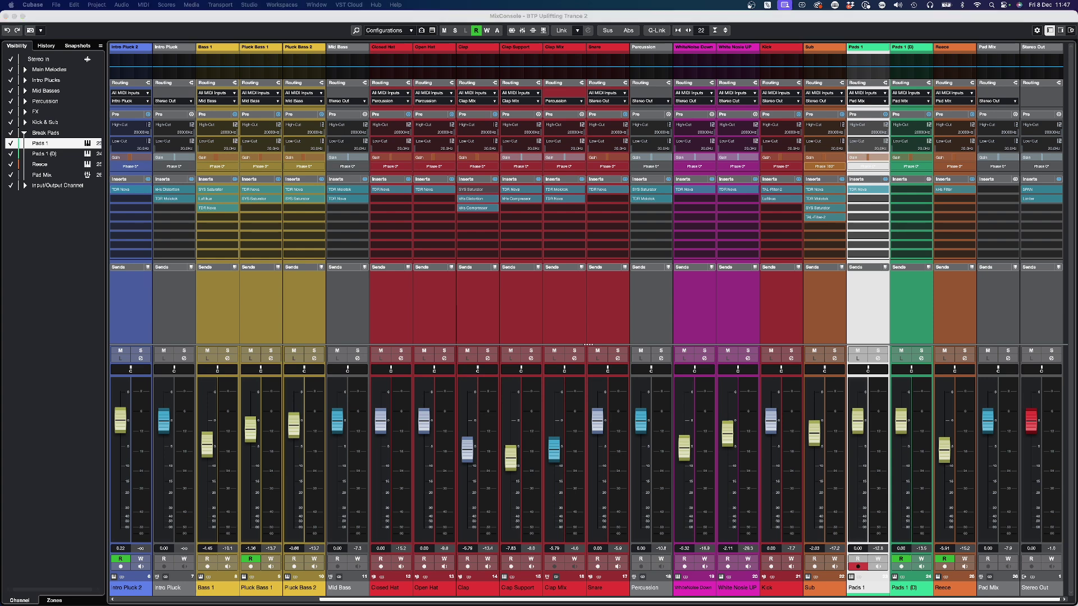
key("F3")
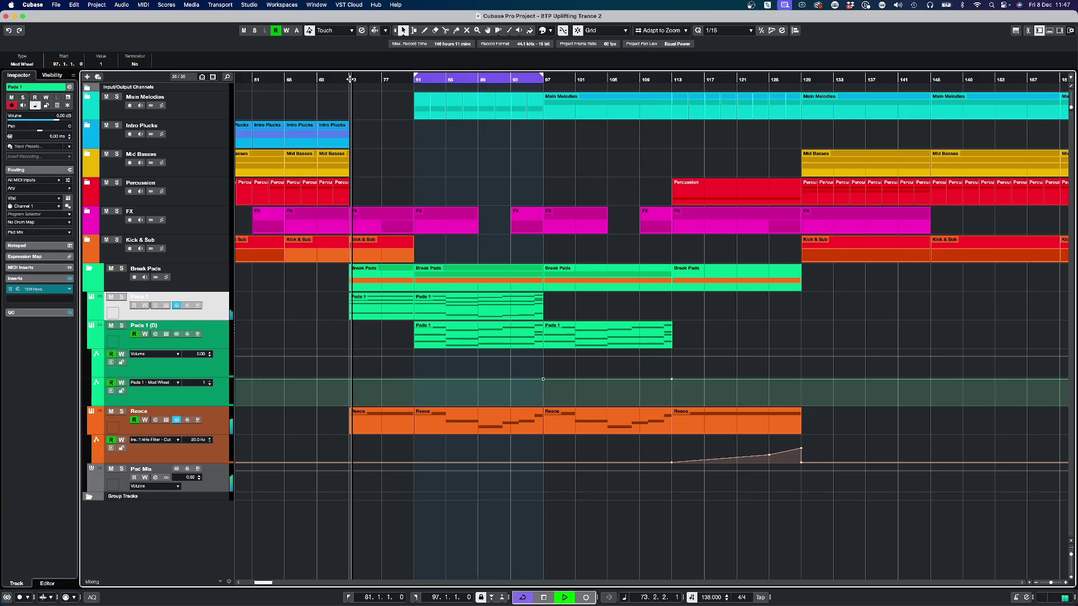
Play the loop from bar 81, muting and unmuting Pads 1 (D) to compare its contribution.
key("KP_1")
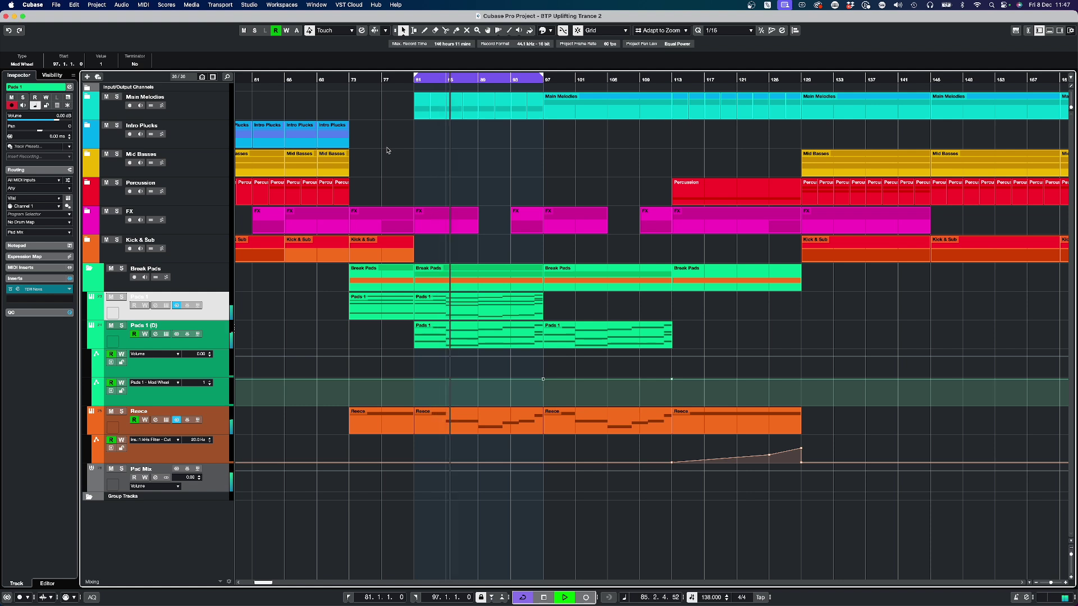
left_click(111, 326)
left_click(112, 327)
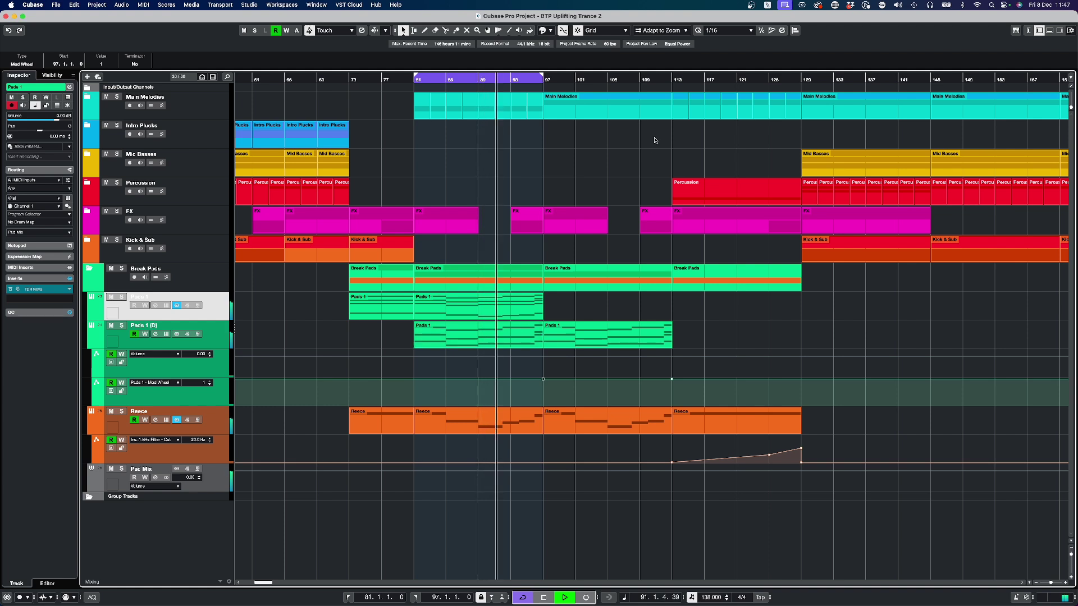
Curve the Pads 1 (D) Mod Wheel automation down from 1 at bar 93 to 0 at bar 97, and end the loop at bar 93.
mouse_move(543, 379)
left_mouse_down()
mouse_move(542, 406)
mouse_move(525, 387)
left_mouse_up()
left_click(527, 392)
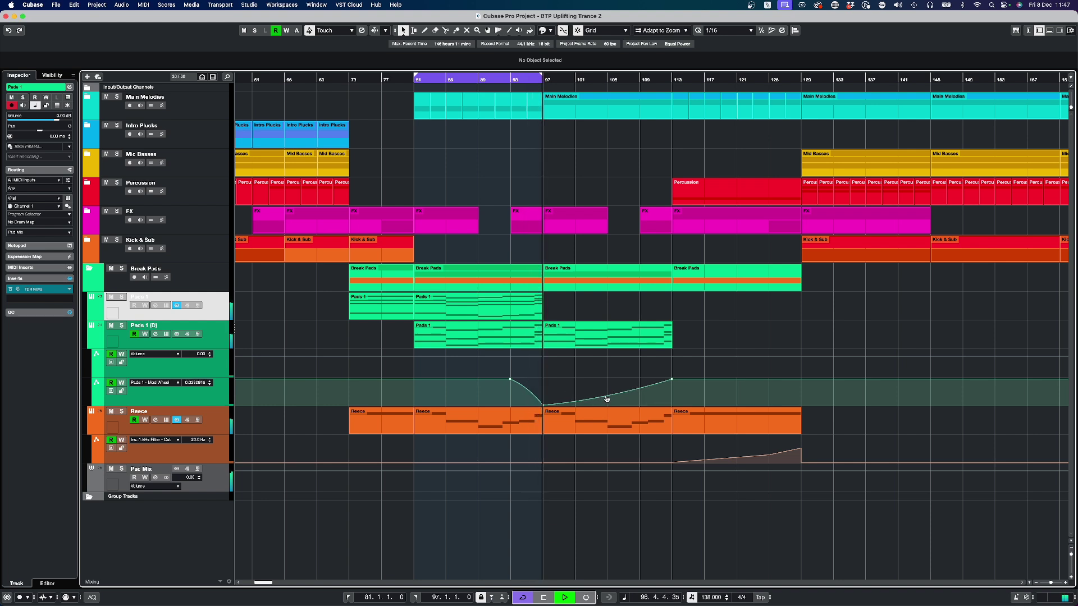
left_click_drag(543, 78, 512, 84)
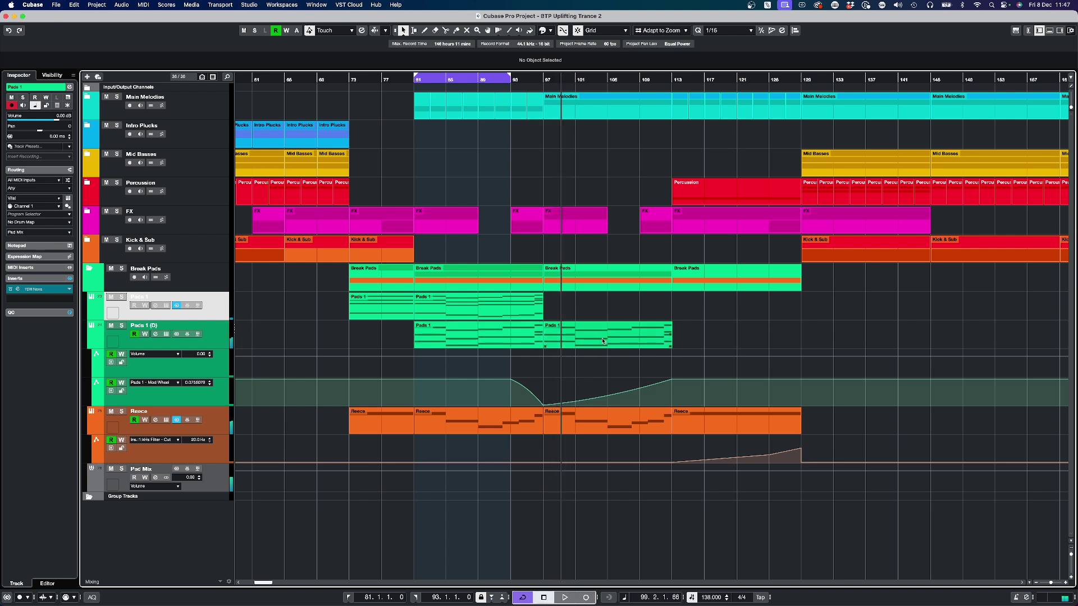
Play the break from bars 105 and 110, comparing Pads 1 (D) soloed with the full mix.
left_click(608, 80)
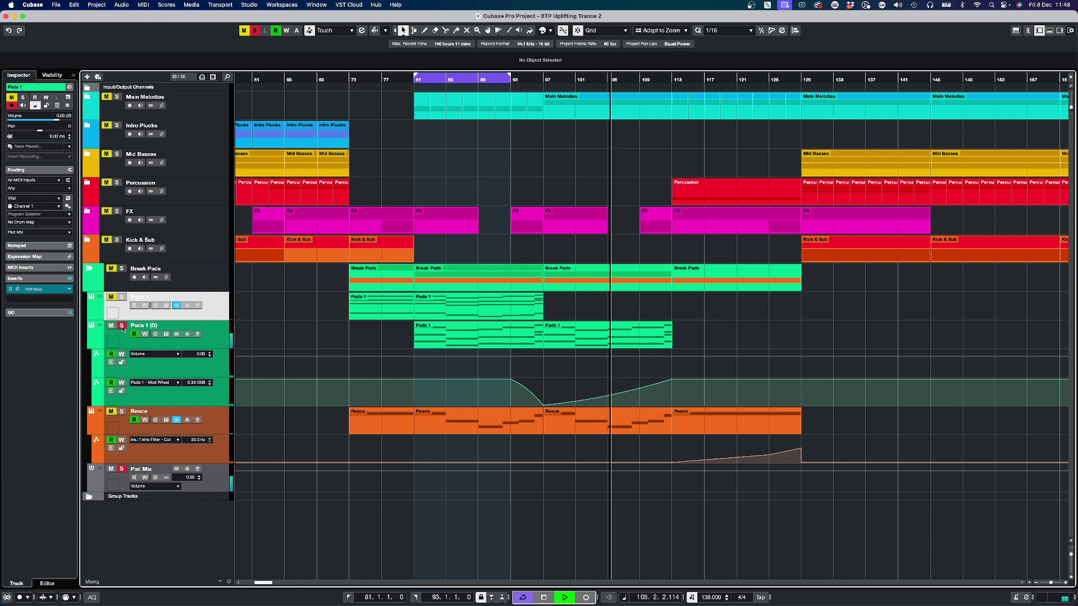
left_click(647, 80)
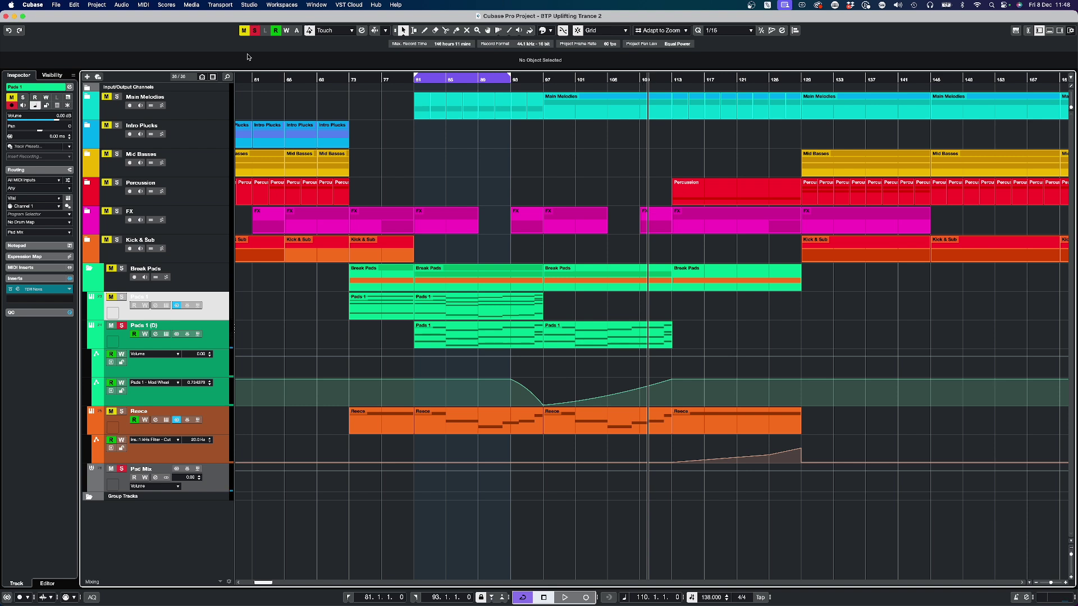
left_click(255, 32)
key("space")
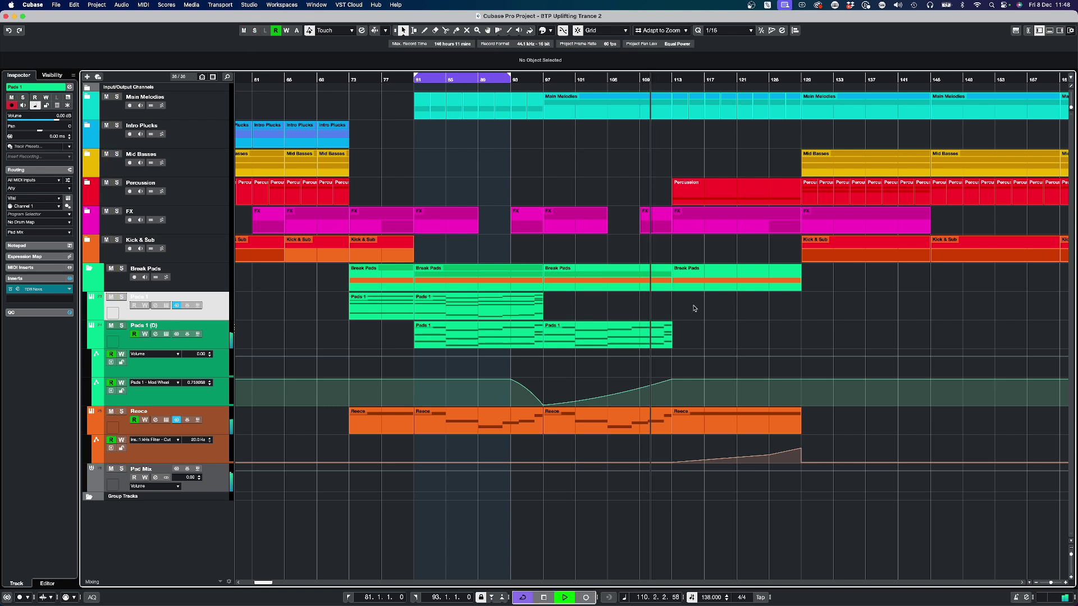
key("space")
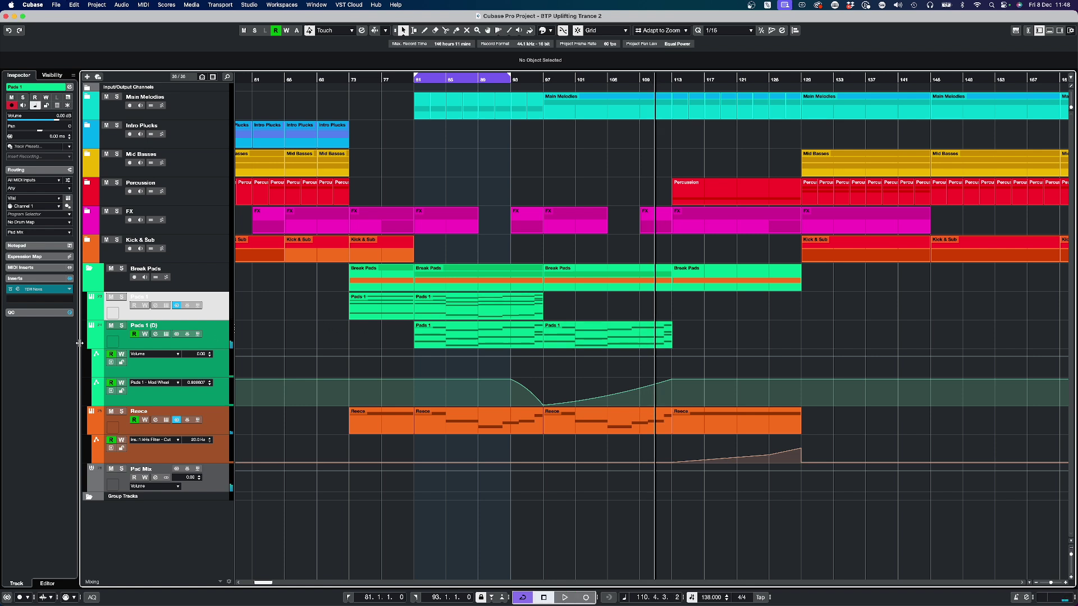
Fold the Pads 1 (D) automation, duplicate the track, loop its bar 97–113 part soloed, and open the copy's synth.
left_click(97, 343)
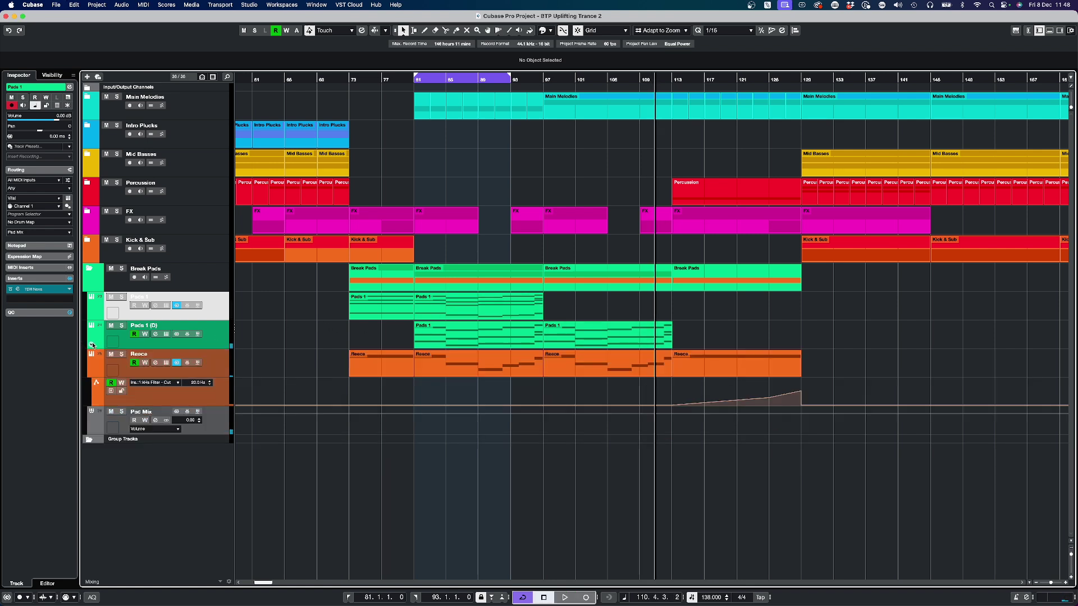
left_click(219, 339)
right_click(218, 335)
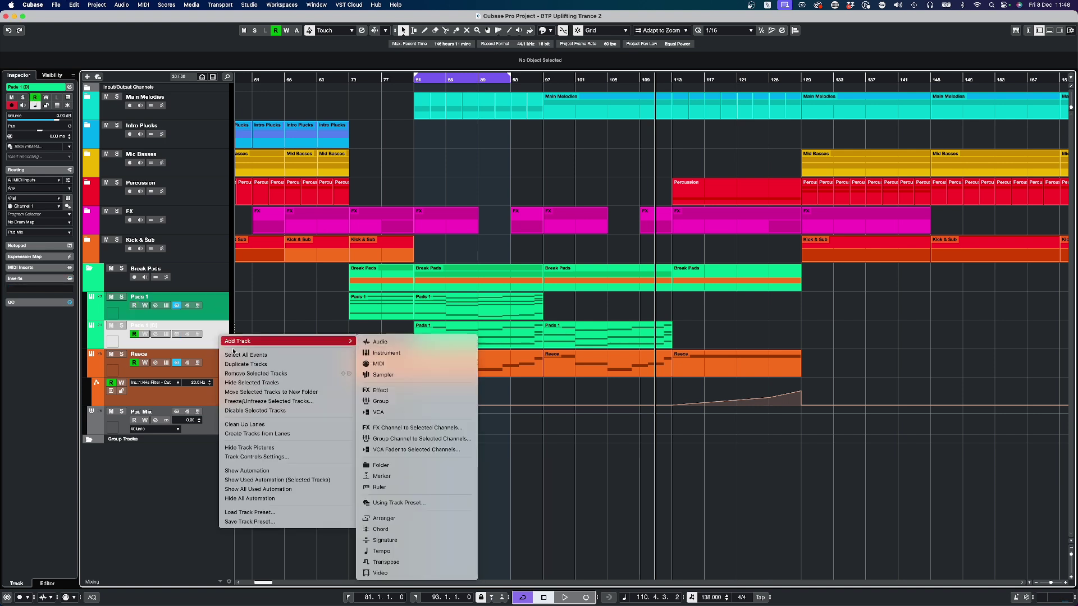
left_click(611, 387)
double_click(600, 376)
left_click_drag(396, 19, 427, 66)
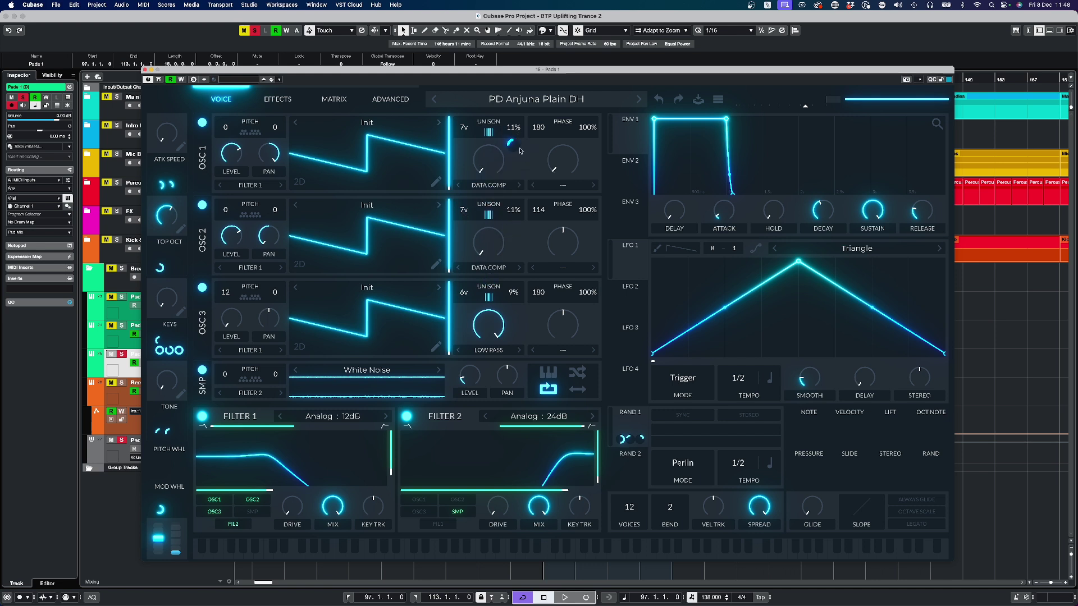
Raise the Filter 1 cutoff on the duplicated pad's synth while auditioning the loop from bar 97.
key("space")
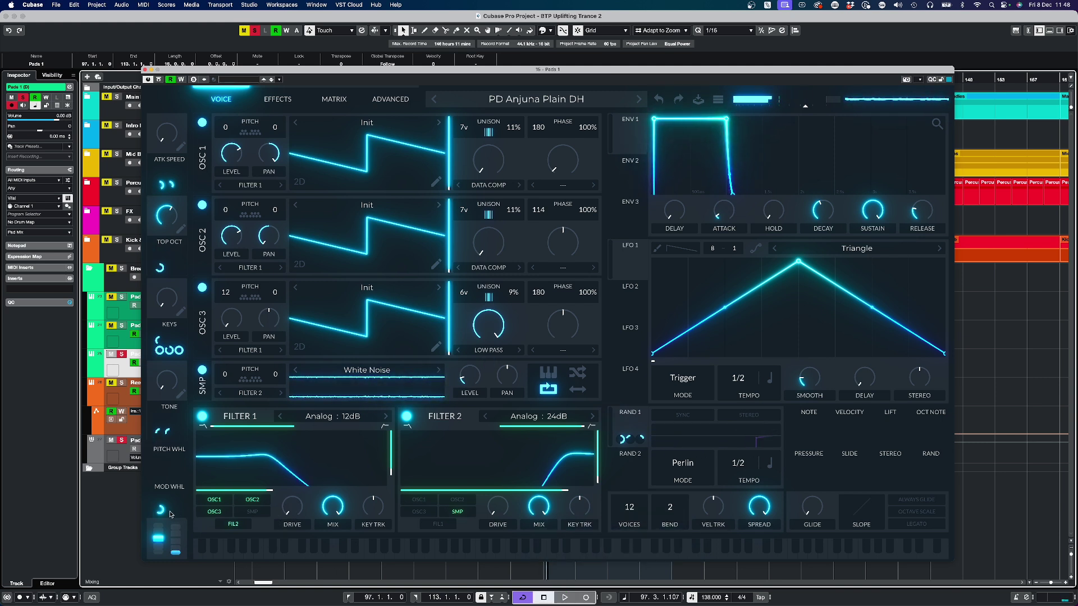
left_click_drag(268, 491, 373, 492)
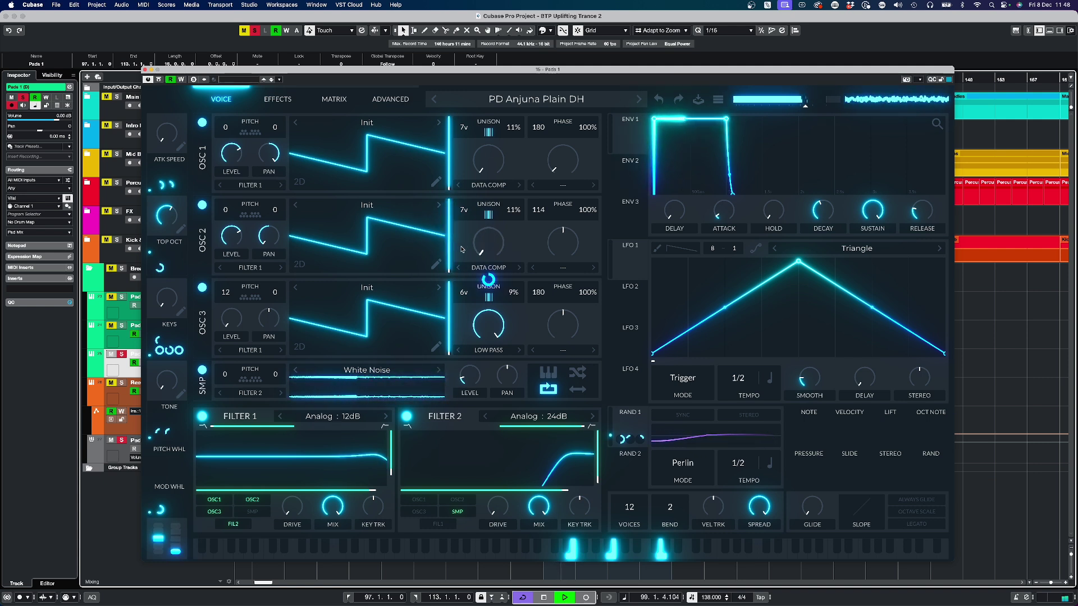
key("space")
Try a 9% unison detune on oscillator 2 and a raised Tone macro on the pad synth.
left_click_drag(516, 215, 513, 231)
left_click_drag(167, 383, 173, 313)
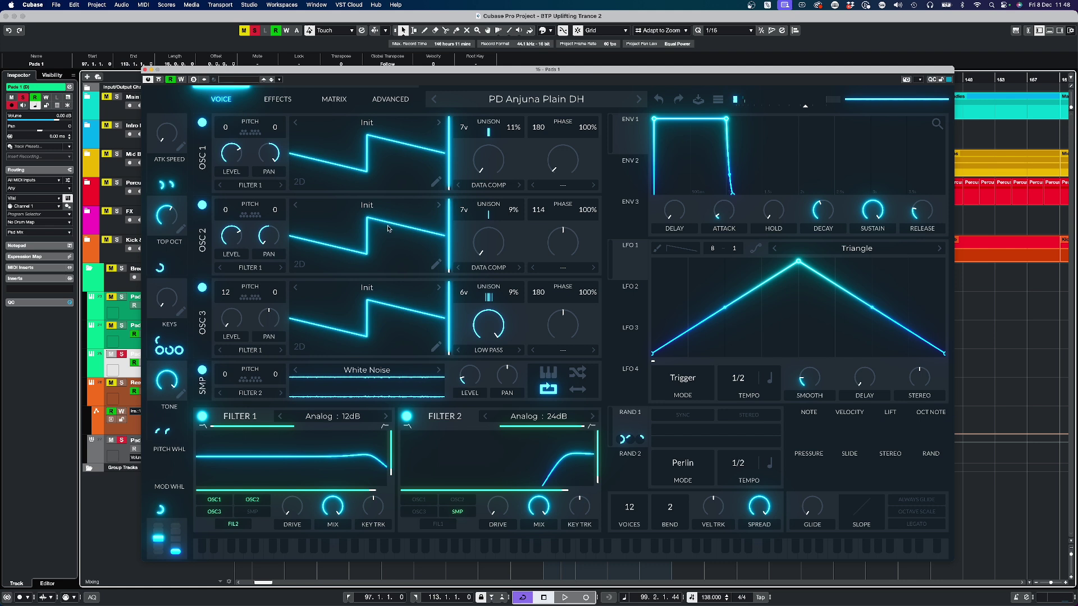
left_click_drag(170, 382, 166, 480)
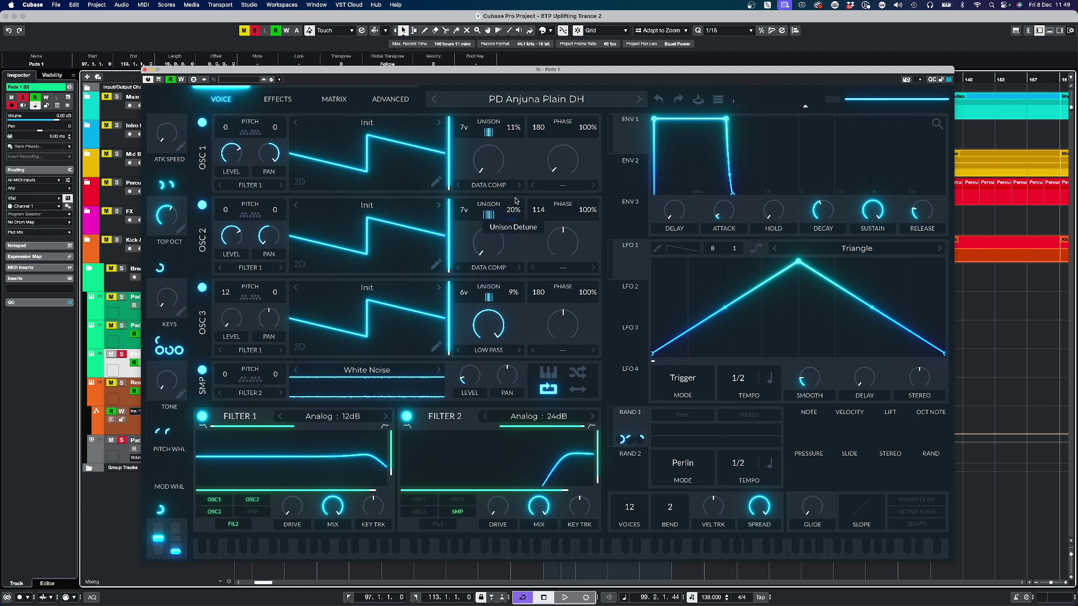
Set the unison detune to 19% on oscillator 1 and 18% on oscillators 2 and 3, and audition the pad.
scroll(518, 127, "up", 3)
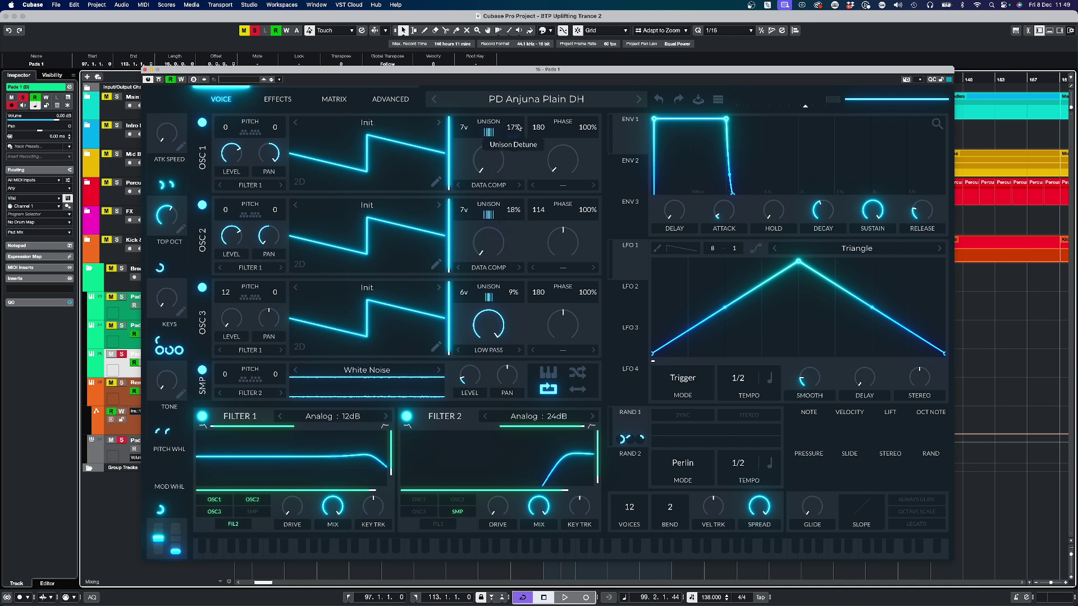
scroll(520, 292, "up", 3)
key("space")
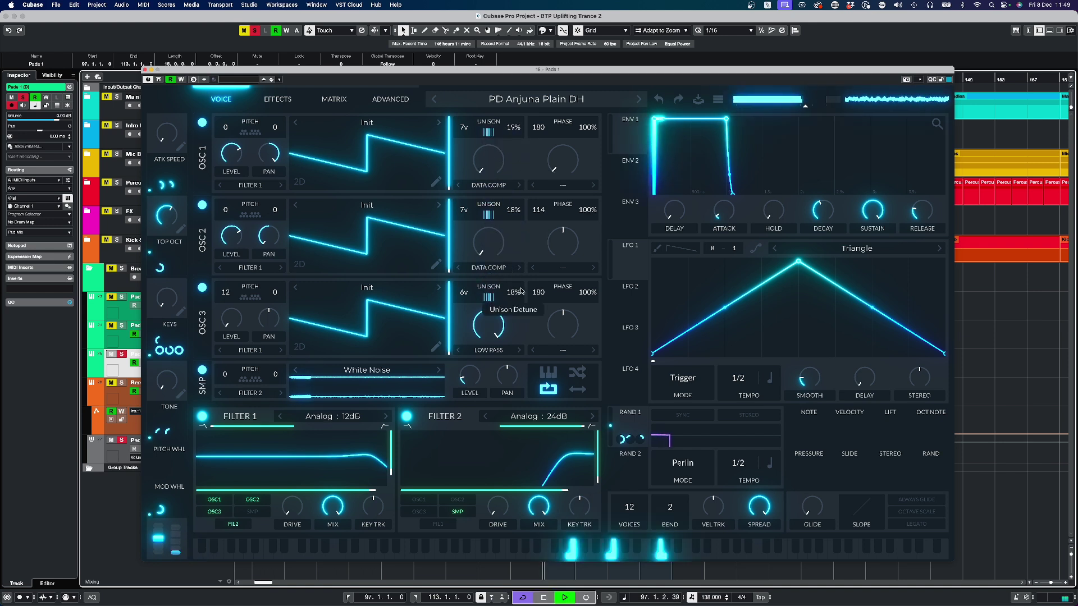
key("space")
Transpose oscillators 3 and 2 to -12 semitones, auditioning the pad from bar 97 between the changes.
double_click(224, 293)
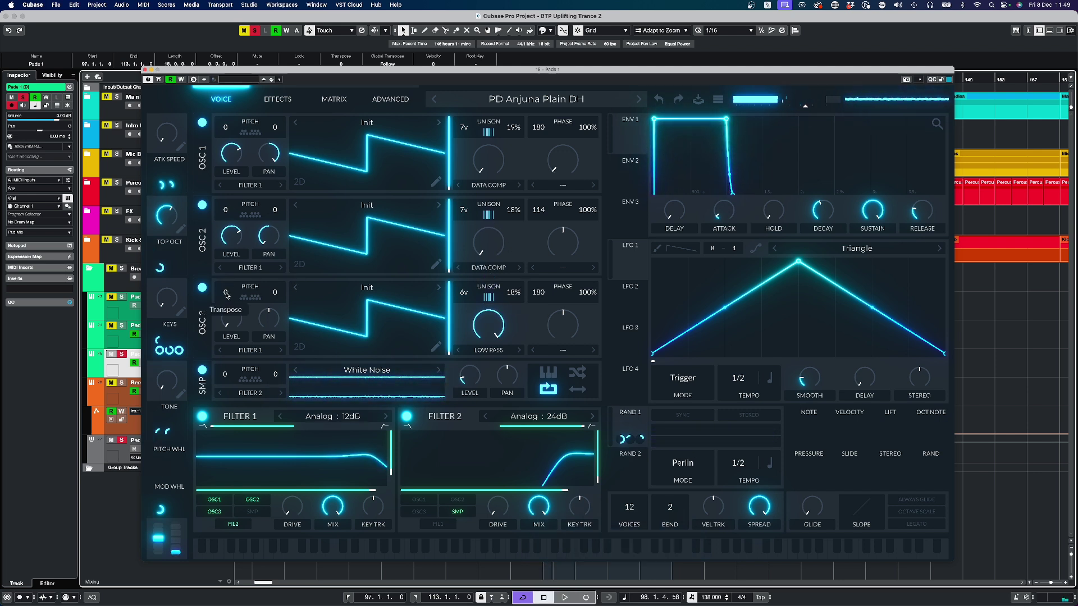
key("space")
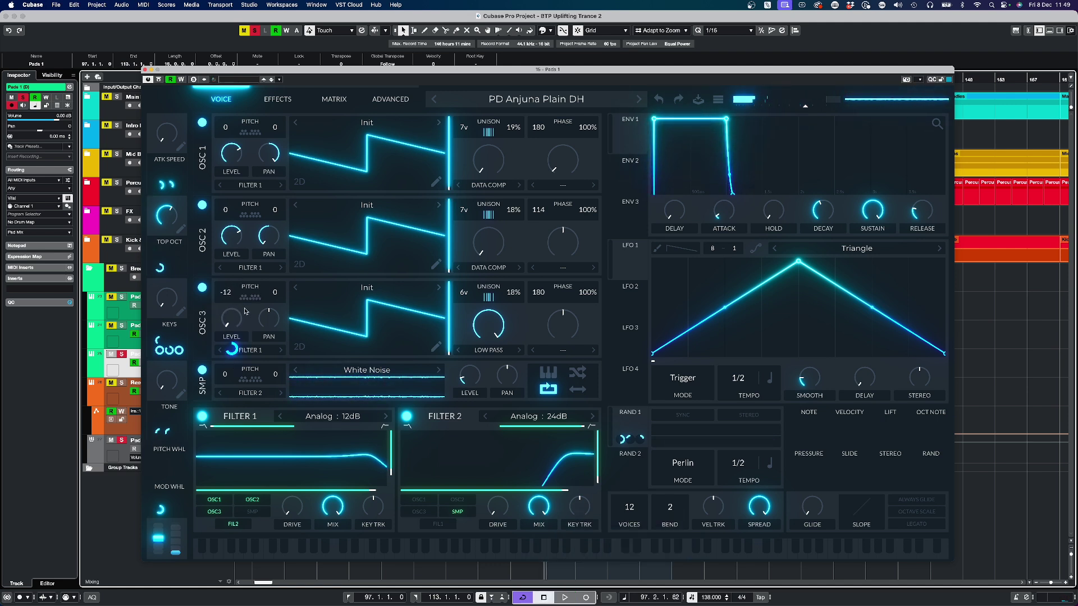
key("space")
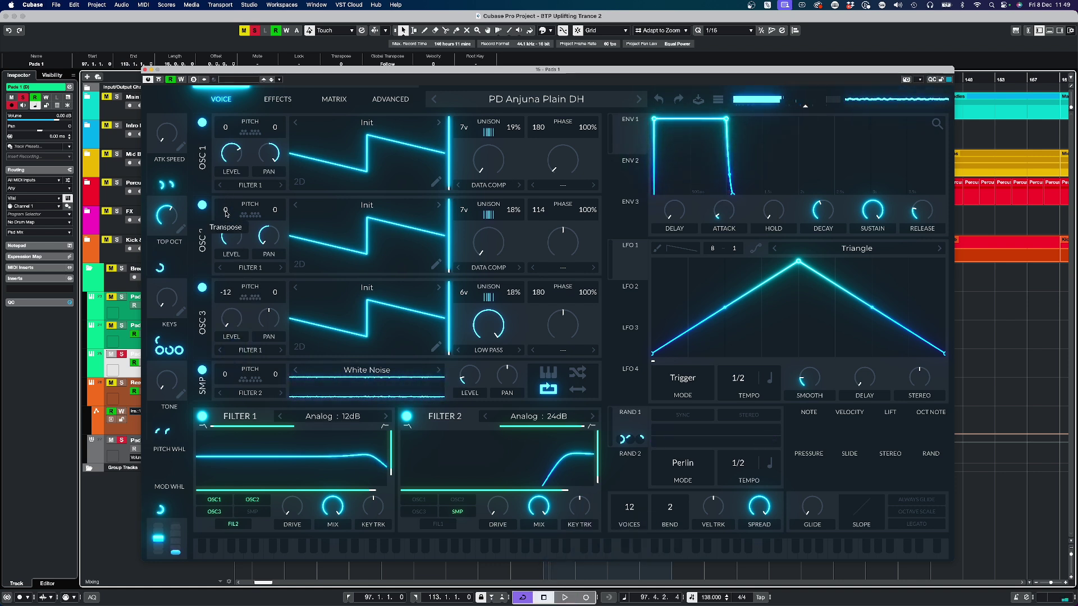
key("space")
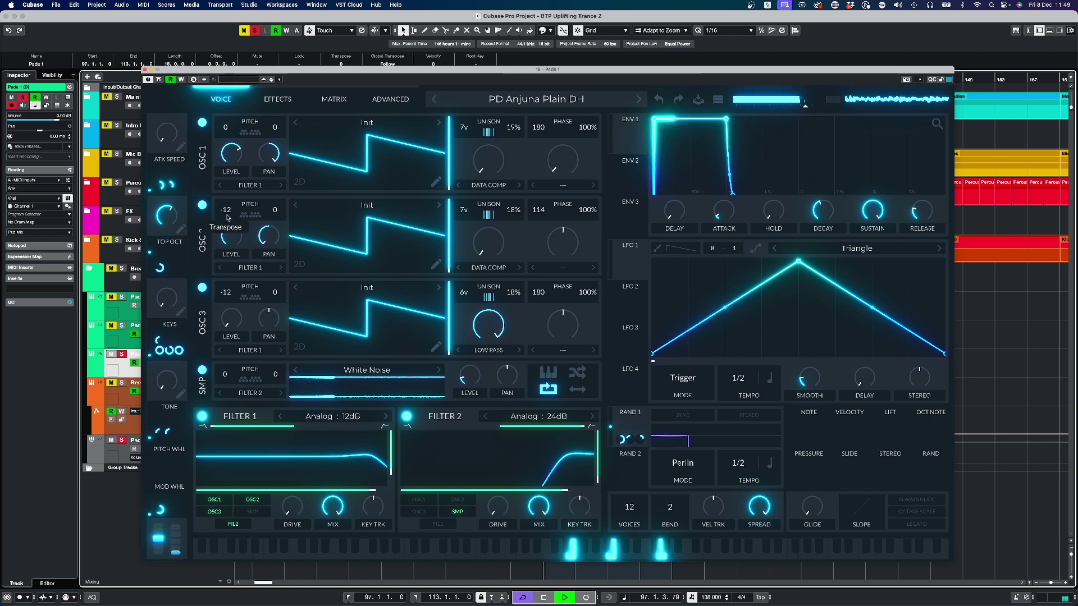